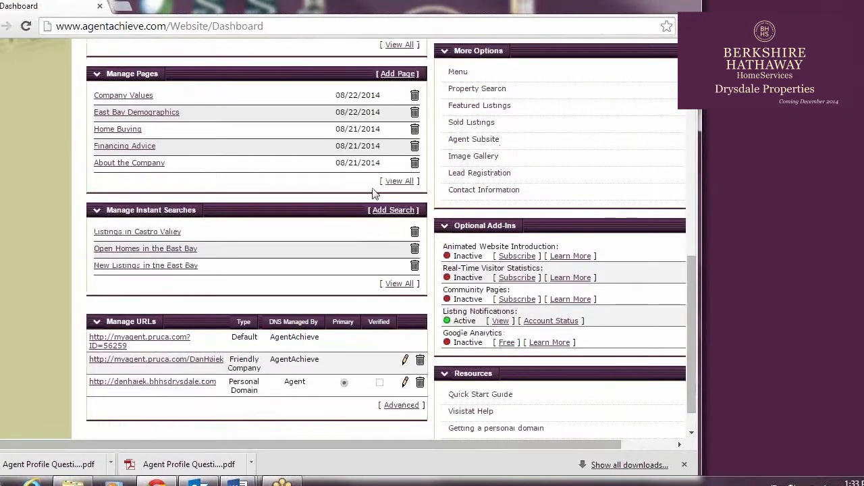
Add an instant search named "Listings in Pleasanton" and enable showing the Search Options section with its results on the website
left_click(393, 212)
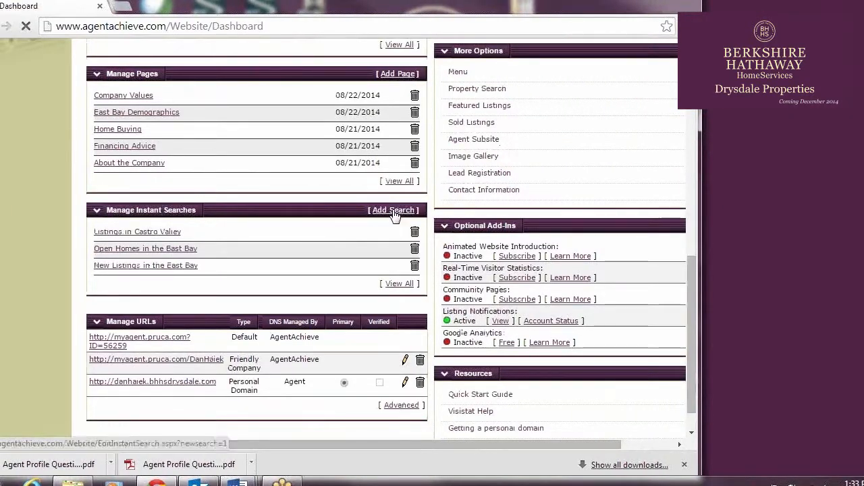
left_click(281, 262)
type("Listings in Ple")
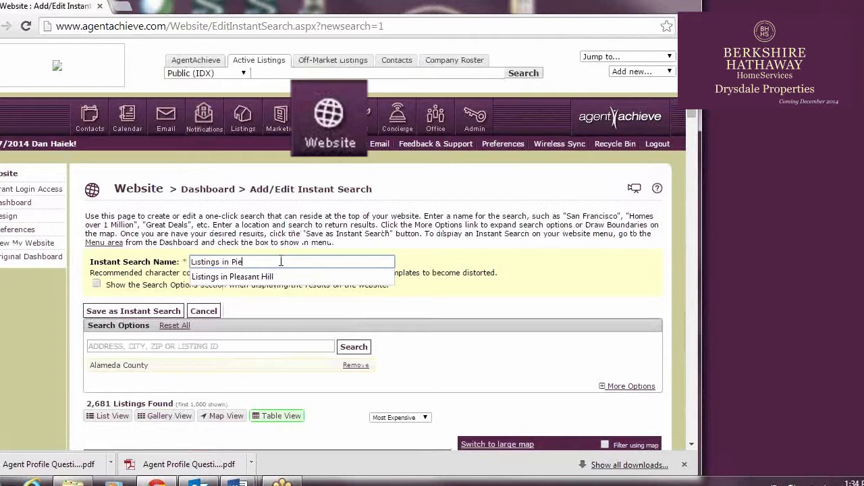
type("asanton")
left_click(97, 284)
Search for Pleasanton, CA as the instant search's location and expand the additional search options
left_click(145, 346)
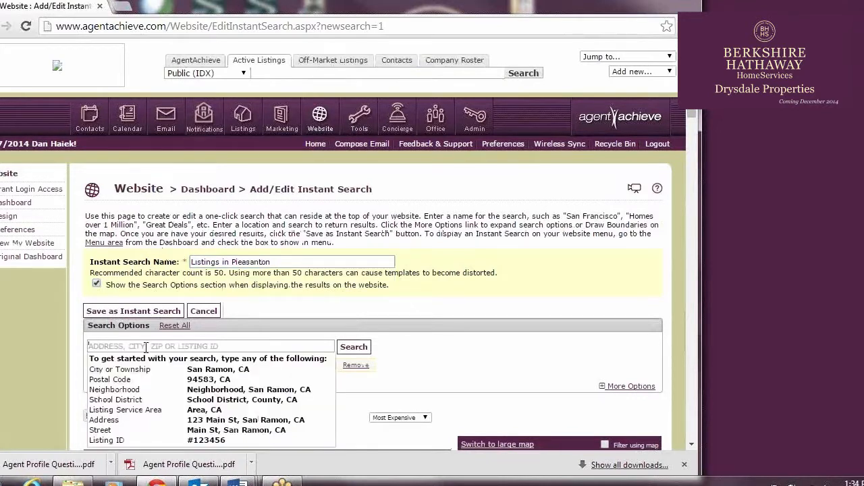
type("PLEASANTON")
left_click(135, 370)
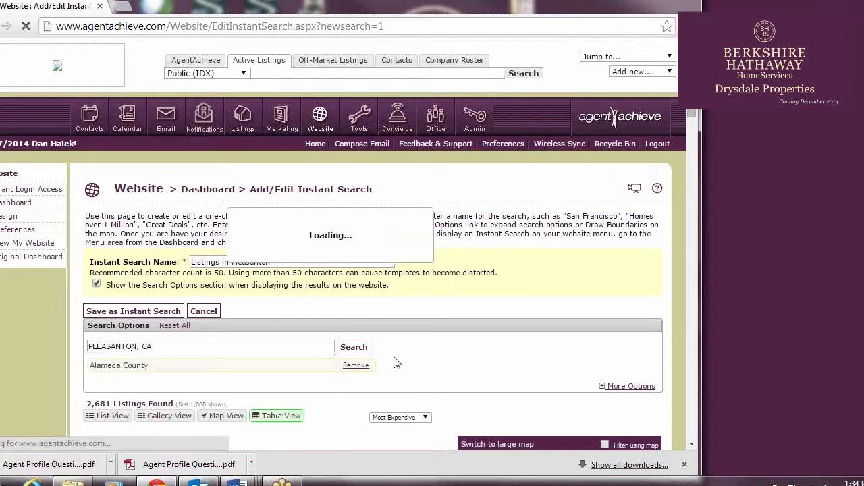
scroll(396, 363, "down", 2)
left_click(635, 248)
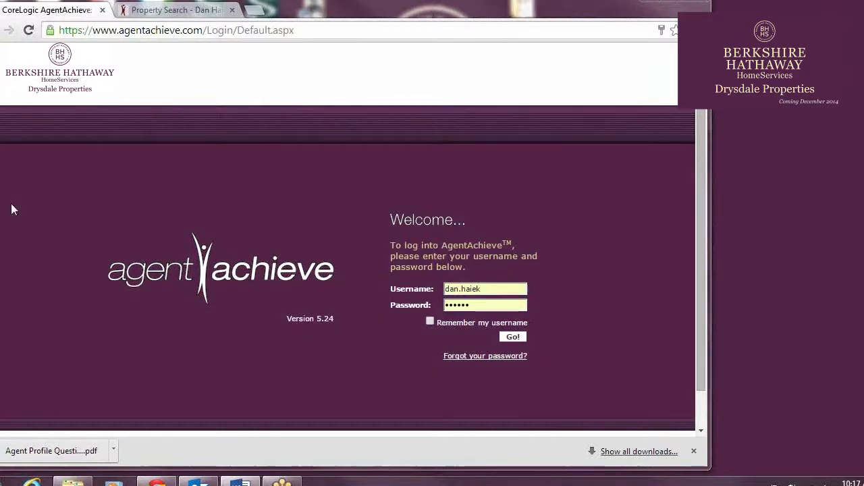
Log in with the prefilled credentials and open the "Listings in Pleasanton" instant search for editing from the website dashboard
left_click(513, 337)
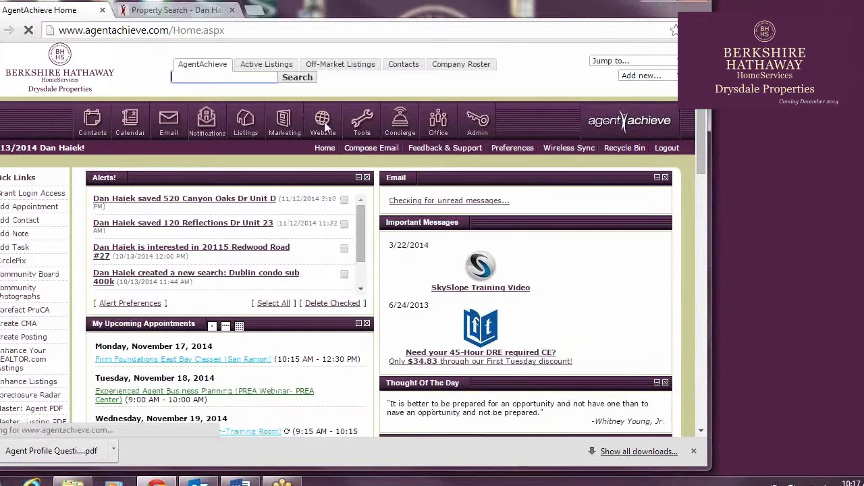
left_click(322, 120)
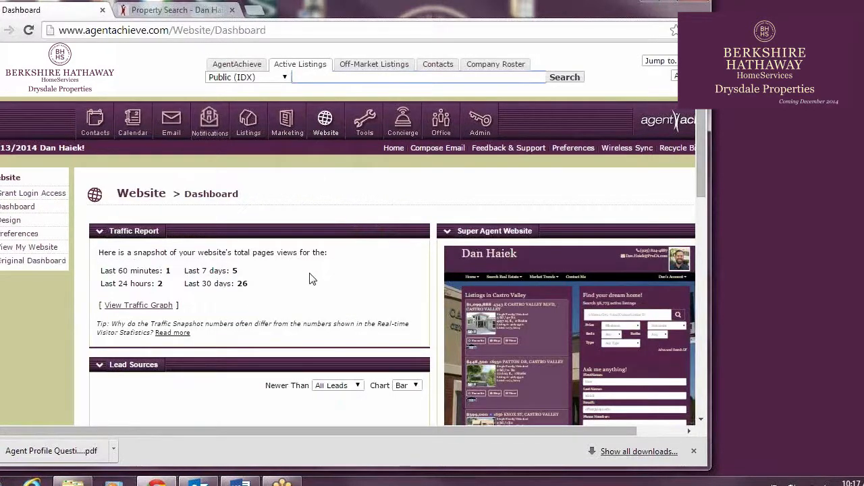
scroll(311, 279, "down", 1)
scroll(307, 278, "down", 5)
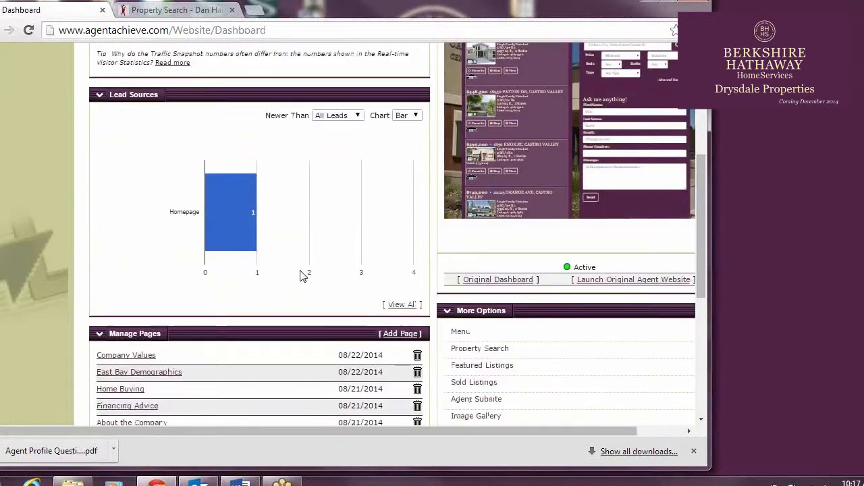
scroll(304, 272, "down", 1)
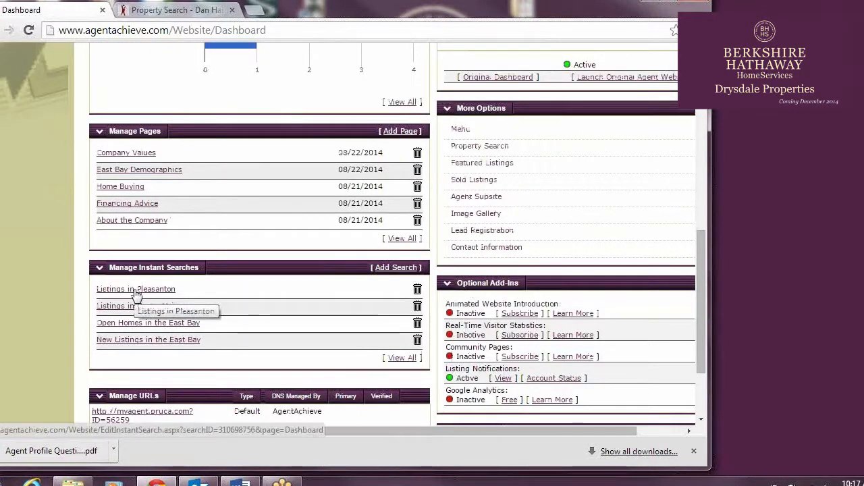
left_click(460, 128)
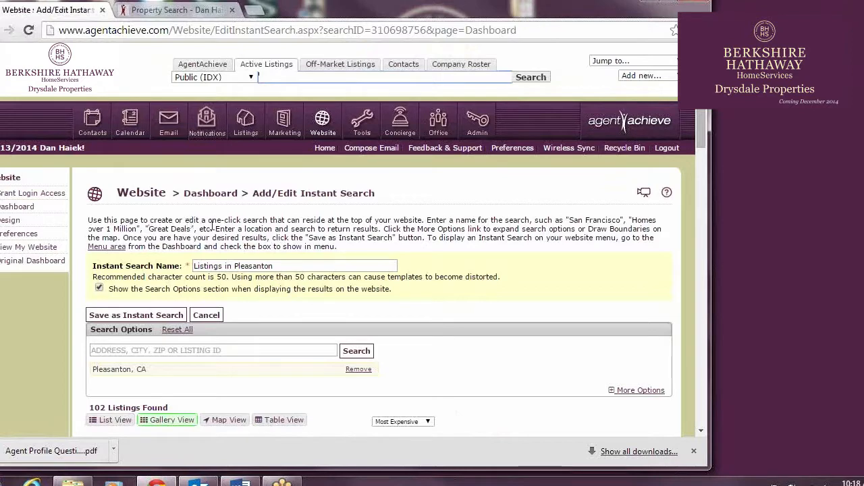
Expand the additional search options and set the minimum price to $600,000
scroll(271, 234, "down", 2)
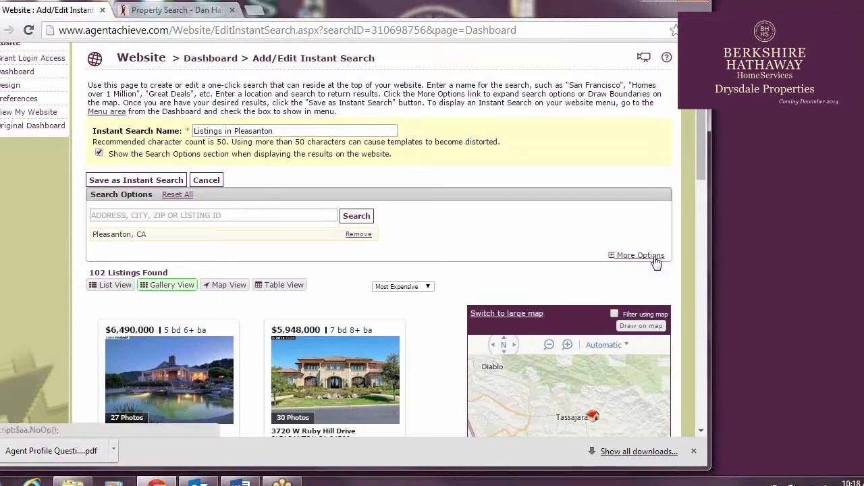
left_click(655, 260)
scroll(588, 250, "down", 2)
left_click(138, 162)
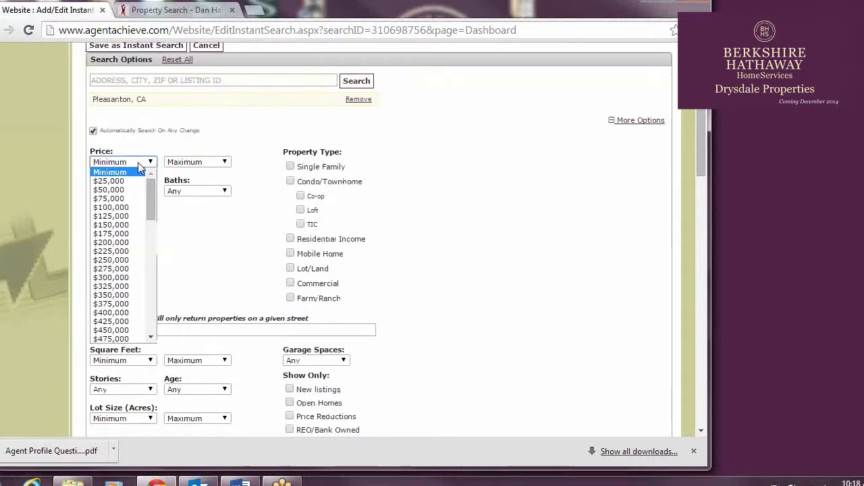
scroll(145, 338, "down", 3)
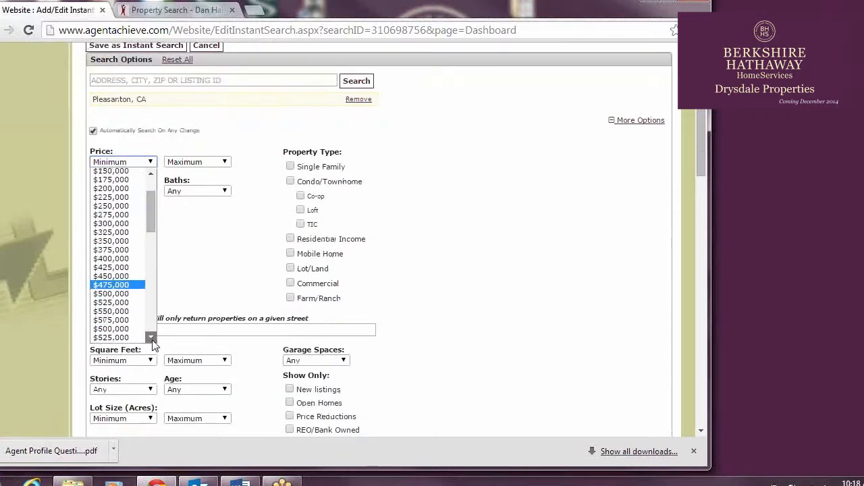
left_click(131, 303)
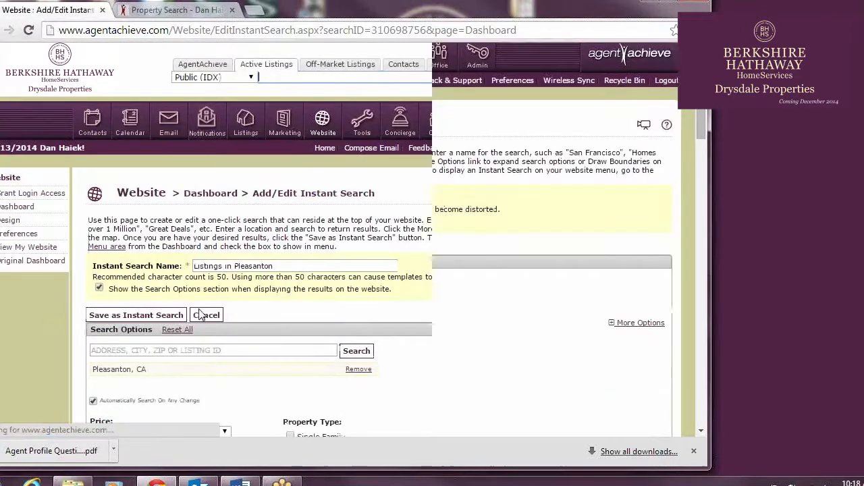
Set the instant search's maximum price to $1M
scroll(132, 309, "down", 2)
left_click(225, 297)
left_click(226, 286)
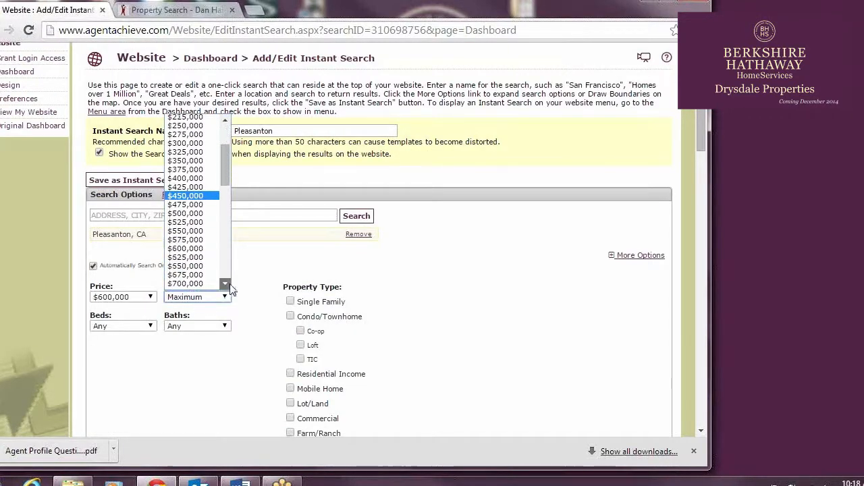
left_click(193, 281)
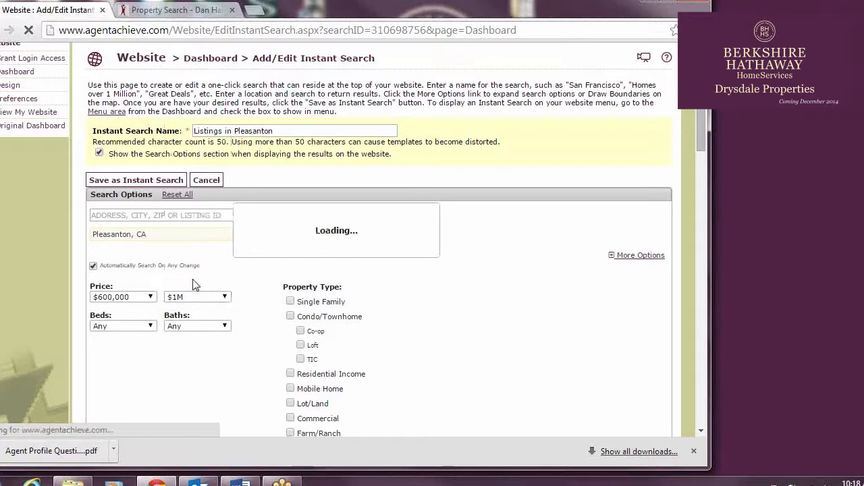
Limit the instant search to the Single Family property type and show only Open Homes
scroll(203, 285, "down", 3)
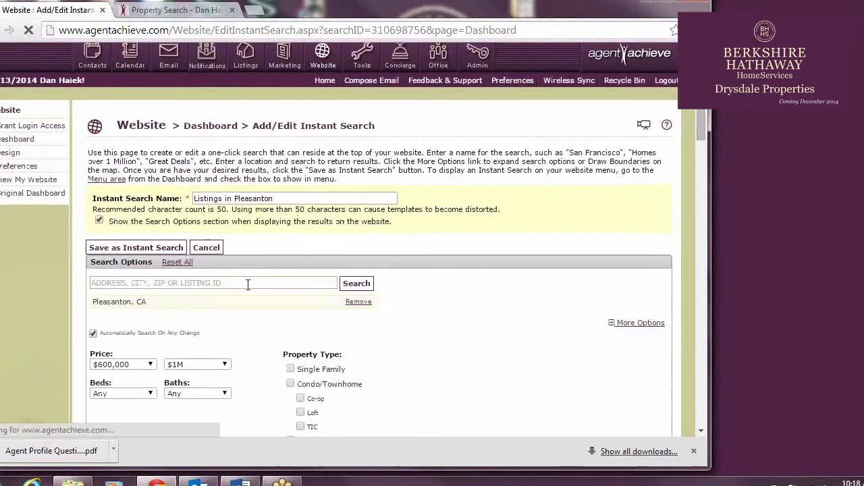
left_click(290, 234)
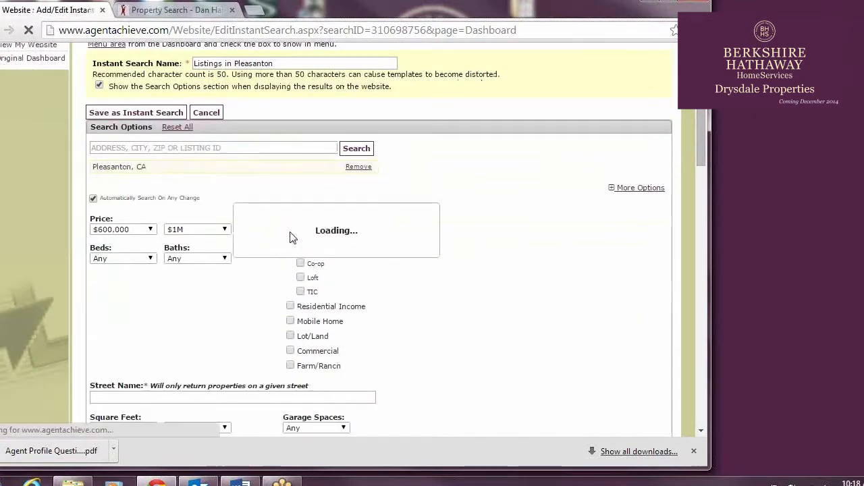
scroll(409, 263, "down", 2)
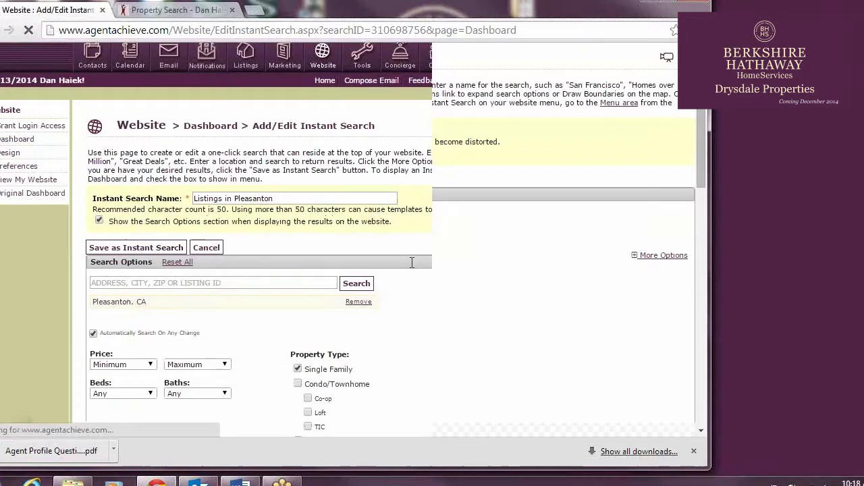
scroll(424, 270, "down", 5)
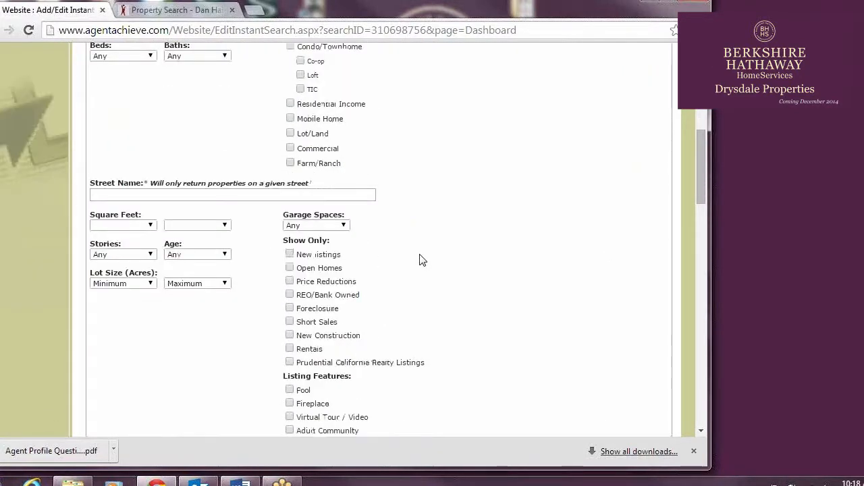
left_click(290, 201)
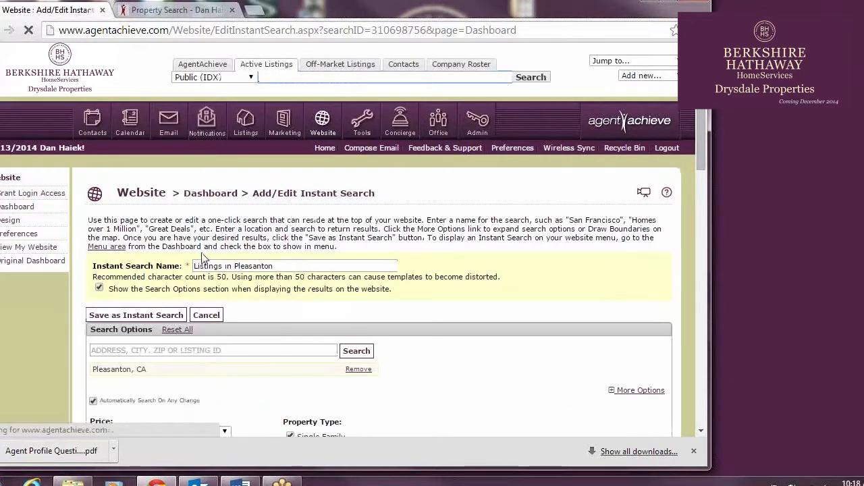
Rename the instant search to "Open Homes in Pleasanton - $600K - $1M" and save it
double_click(216, 266)
type("Open Hom")
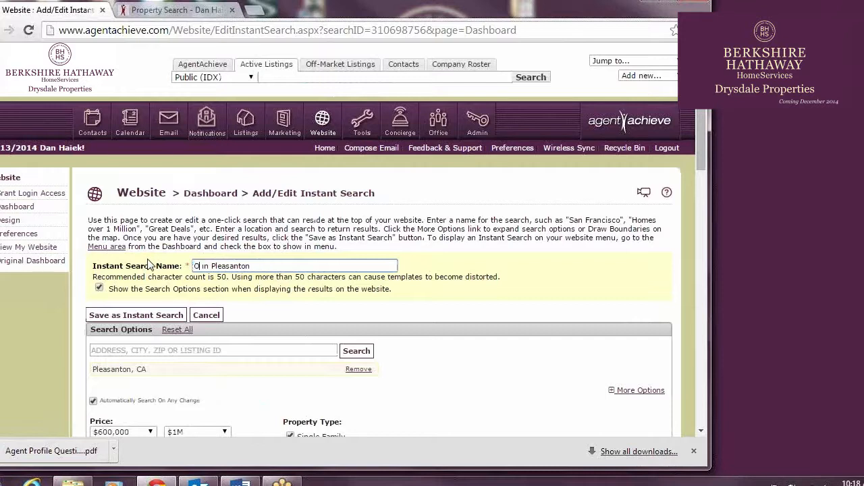
type("es")
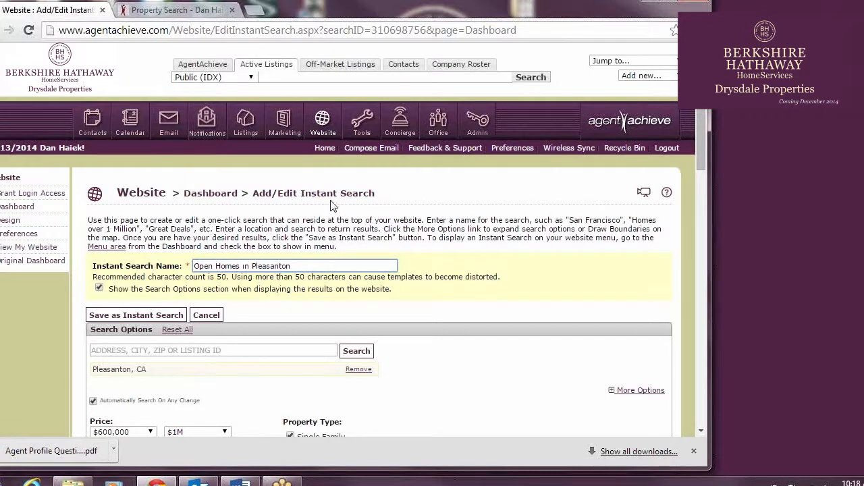
key("Down")
key("Return")
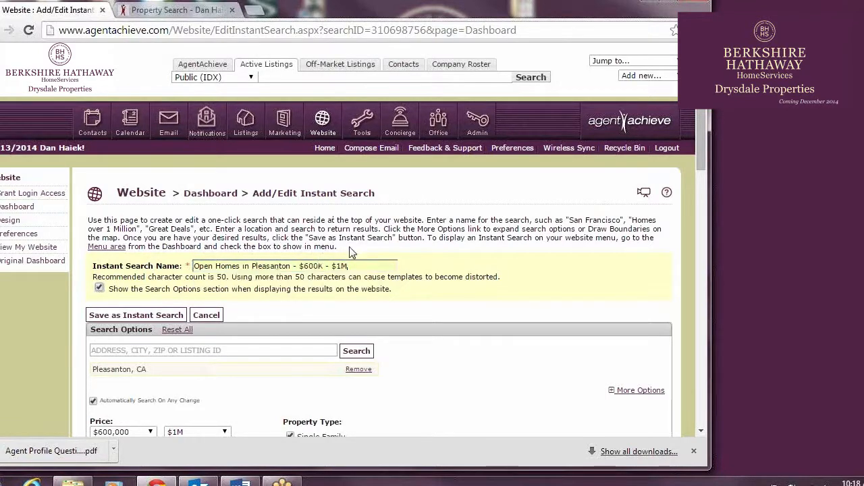
left_click(145, 313)
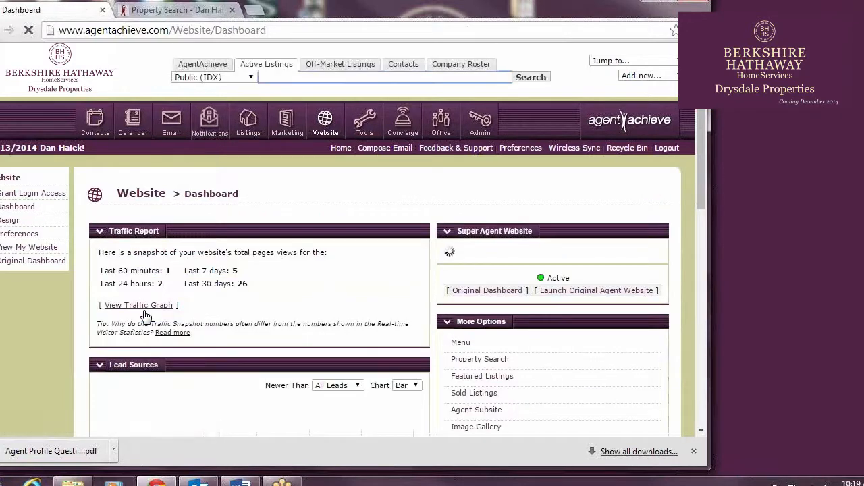
In the website's instant search menu settings, show "Open Homes in Pleasanton - $600K - $1M" above "Listings in Castro Valley" and save
scroll(315, 336, "down", 2)
scroll(315, 335, "down", 3)
left_click(458, 264)
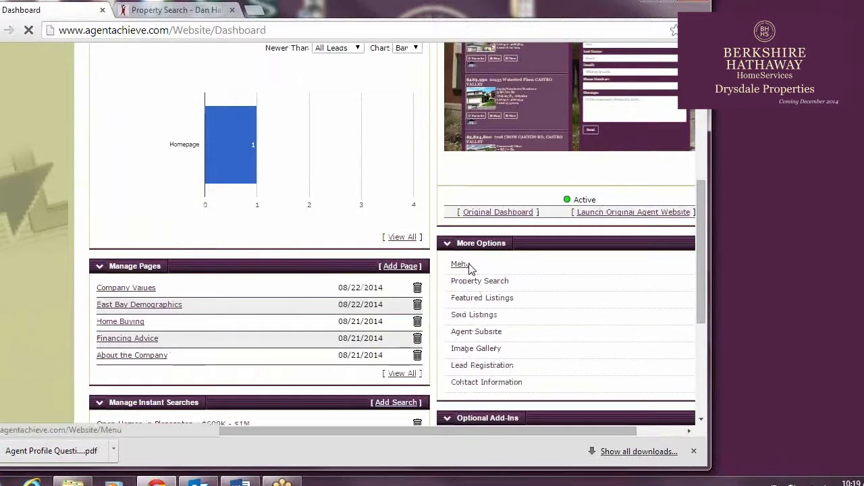
scroll(471, 270, "down", 3)
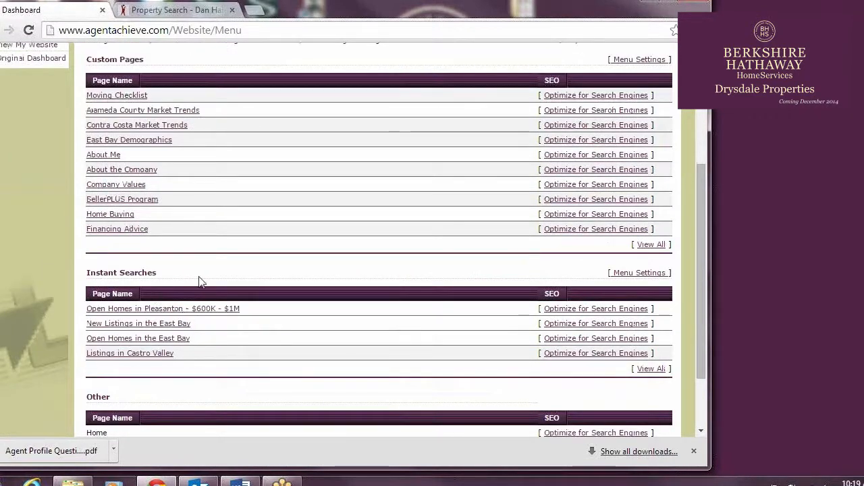
left_click(653, 276)
left_click_drag(305, 222, 457, 293)
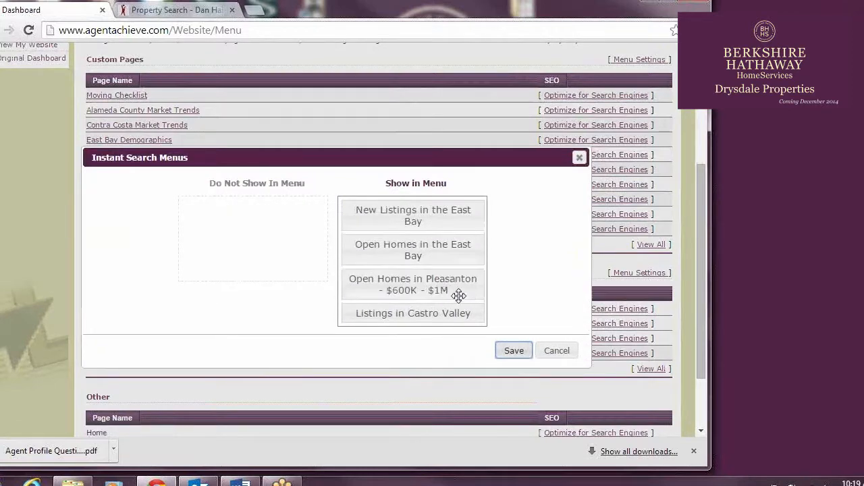
left_click(504, 351)
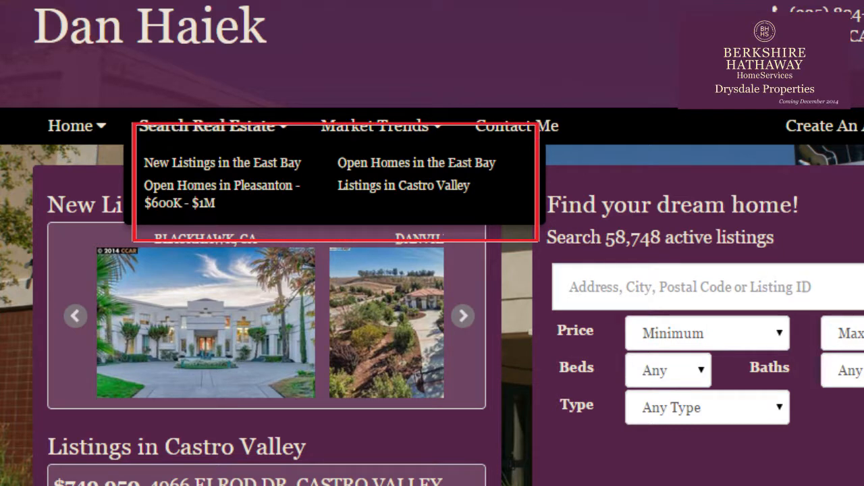
Extend the Pleasanton search page's meta description with "open homes in pleasanton, open houses in pleasanton, houses for sale in Pleasanton" and return to the Dashboard
scroll(462, 306, "down", 5)
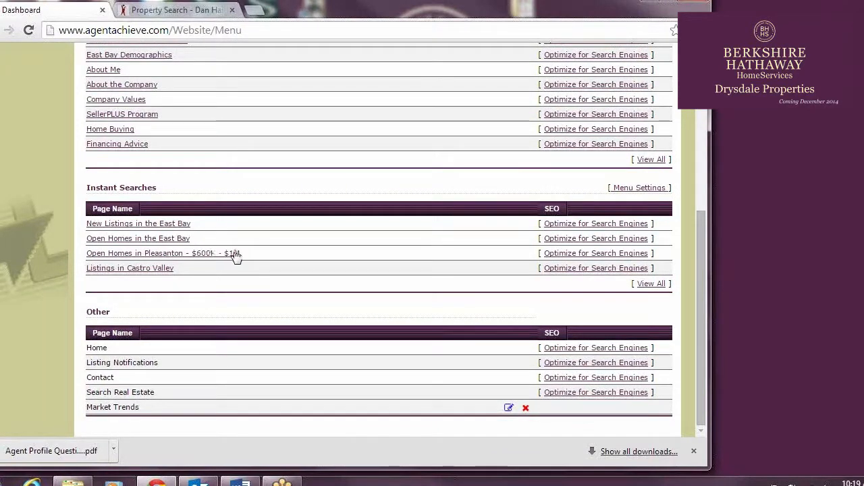
left_click(578, 253)
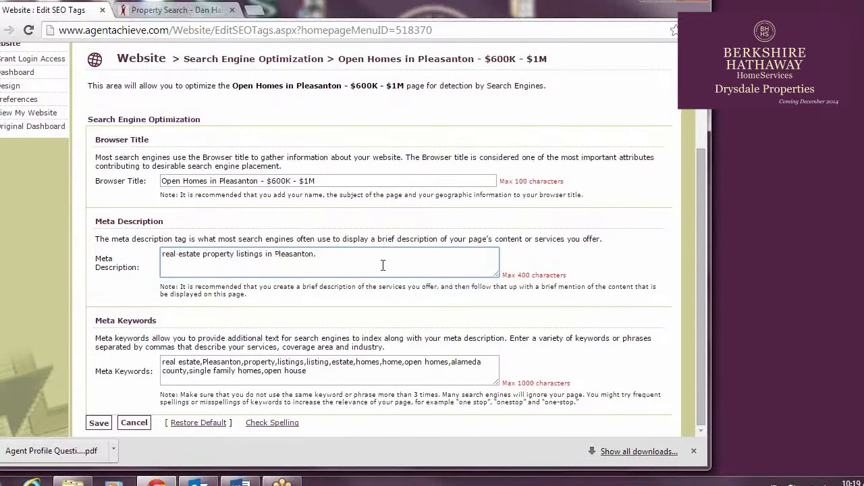
type("homes in p")
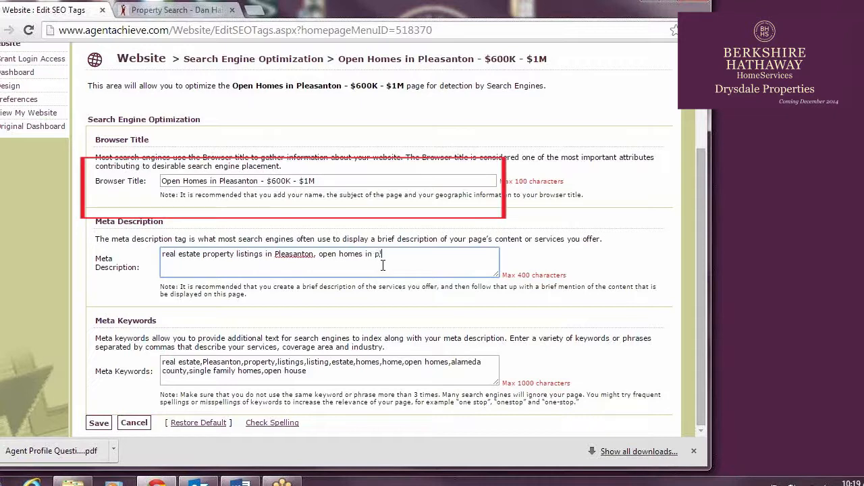
type("leasanton, open houses in pleasanton, ")
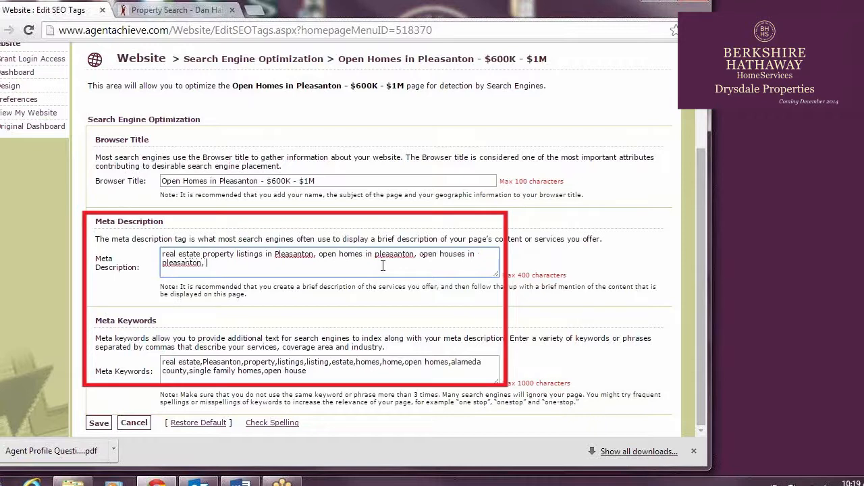
type("iouses for sale in Pleasanton")
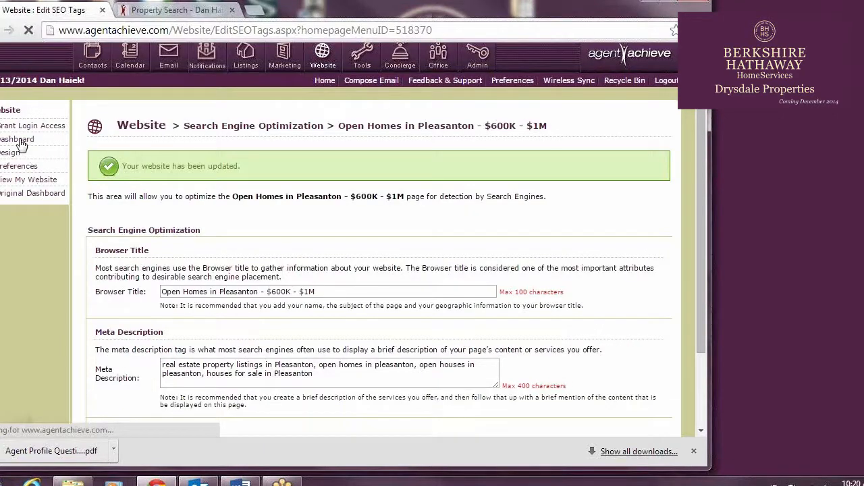
left_click(20, 141)
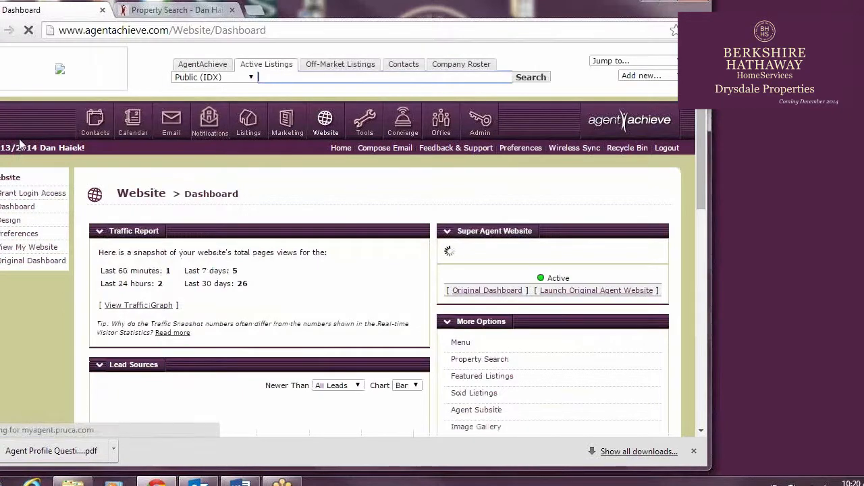
Open the Property Search settings from the website Dashboard's More Options
scroll(514, 168, "down", 5)
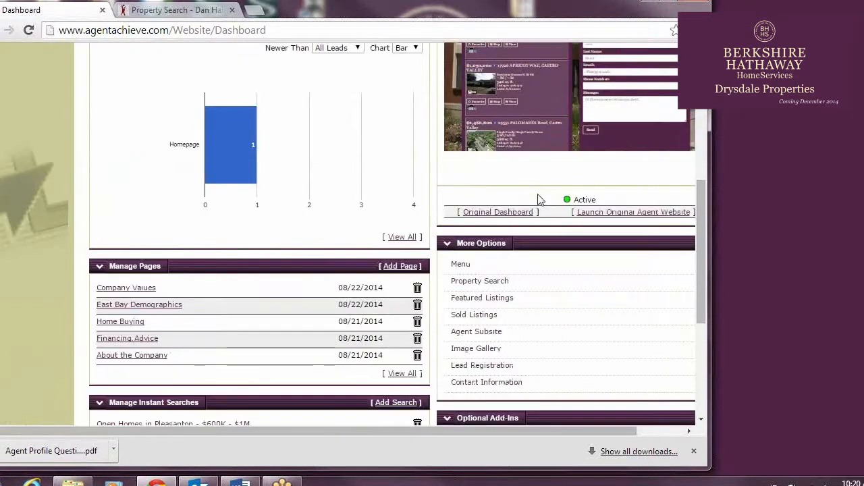
scroll(534, 223, "down", 1)
left_click(487, 214)
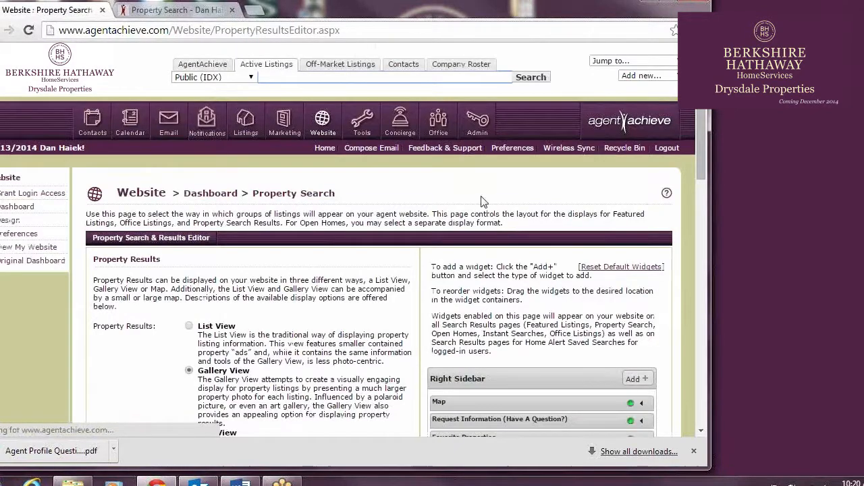
scroll(407, 190, "down", 1)
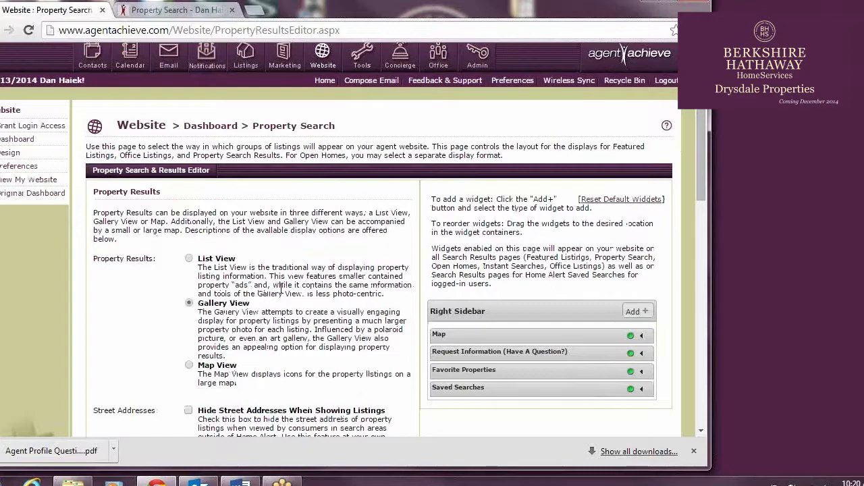
Compare the List, Map and Gallery displays of the property results on the live website, and return to the Property Search settings
key("ctrl+Tab")
scroll(78, 137, "down", 4)
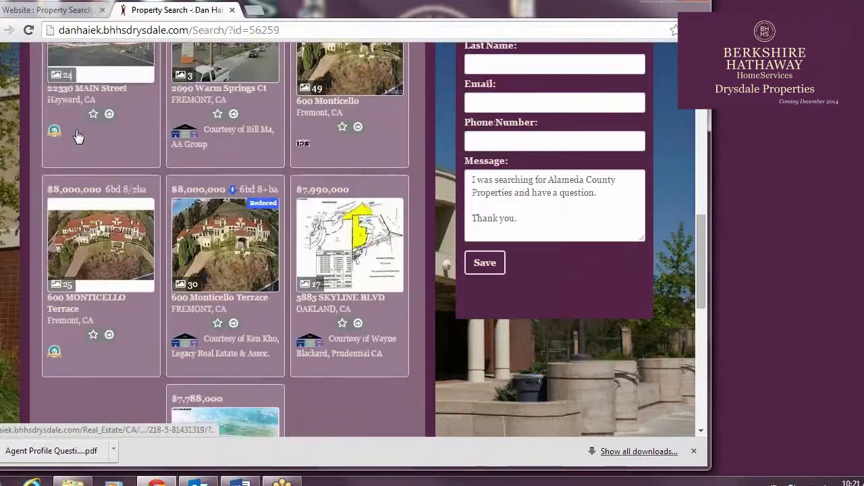
scroll(77, 136, "down", 3)
scroll(94, 165, "up", 10)
scroll(95, 166, "down", 10)
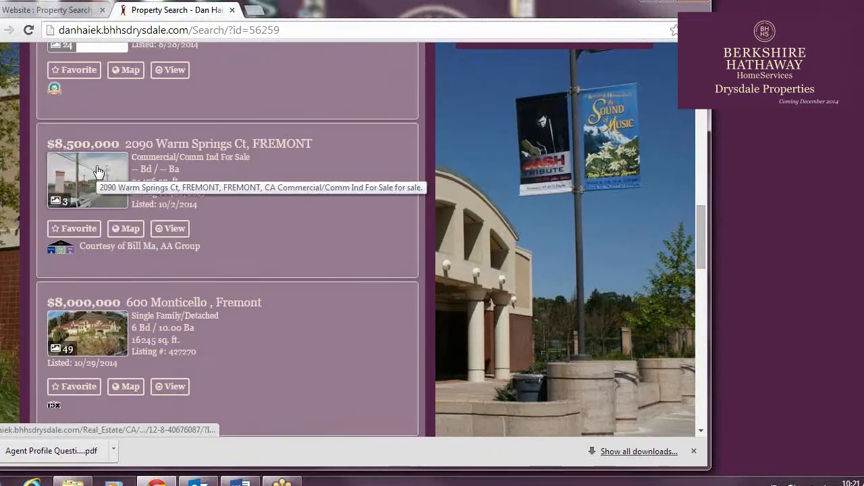
scroll(96, 169, "down", 3)
scroll(95, 165, "up", 10)
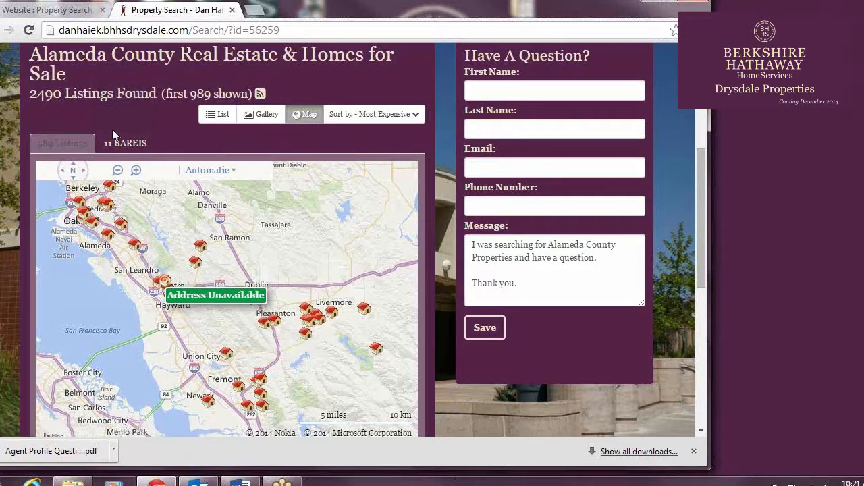
left_click(264, 114)
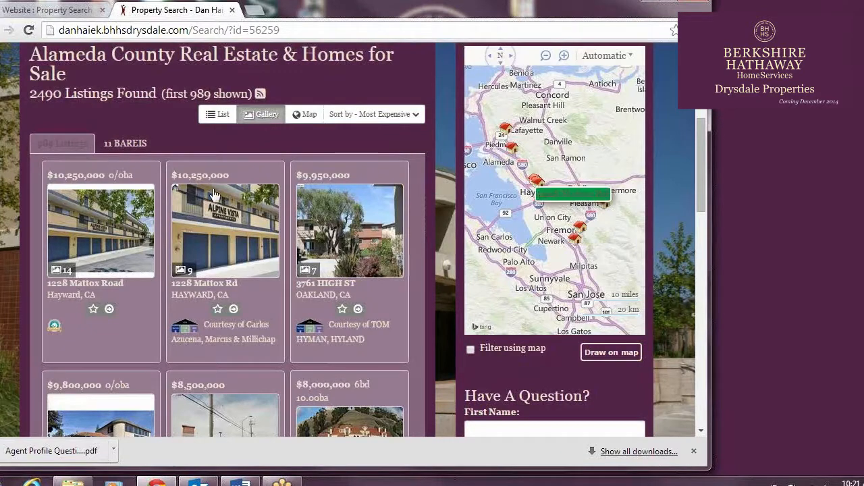
scroll(213, 195, "down", 1)
left_click(47, 10)
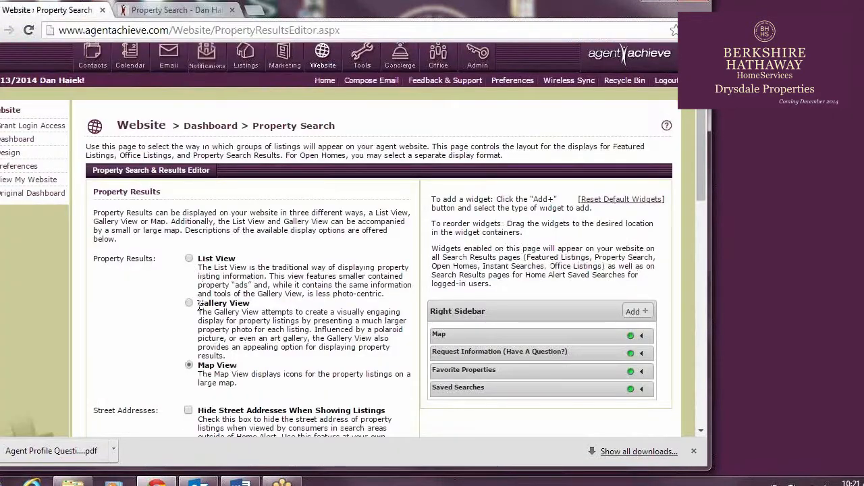
Hide street addresses when showing listings in the property results
scroll(208, 292, "down", 3)
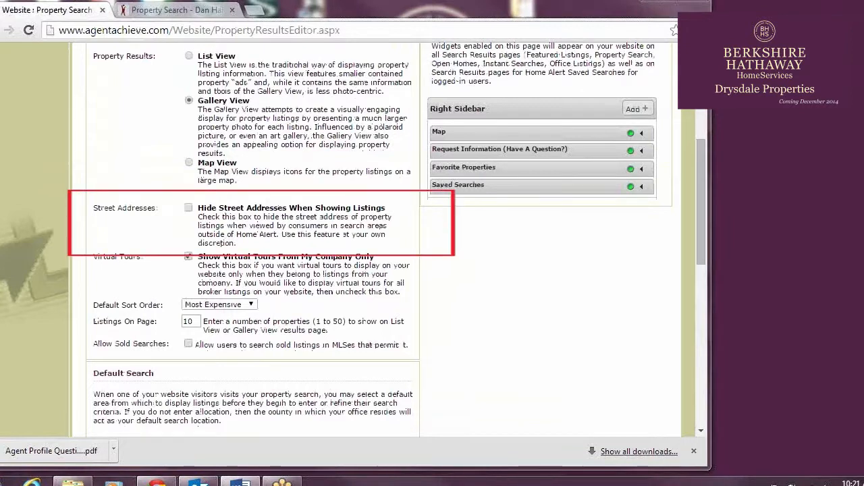
left_click(190, 209)
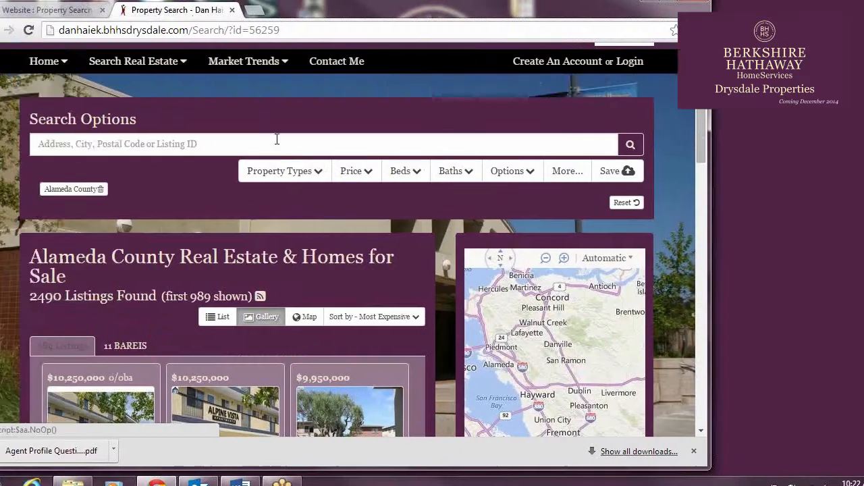
scroll(275, 137, "down", 3)
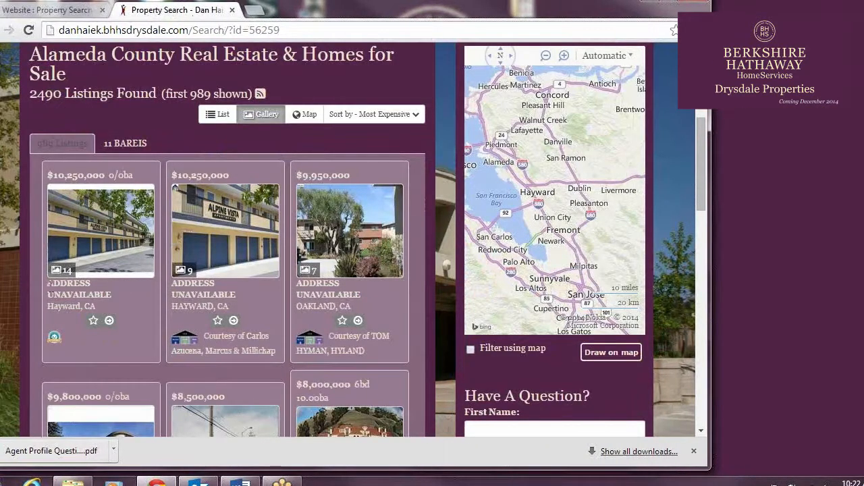
Open a listing with a hidden address on the live website and examine its details, photos and request form
left_click(49, 284)
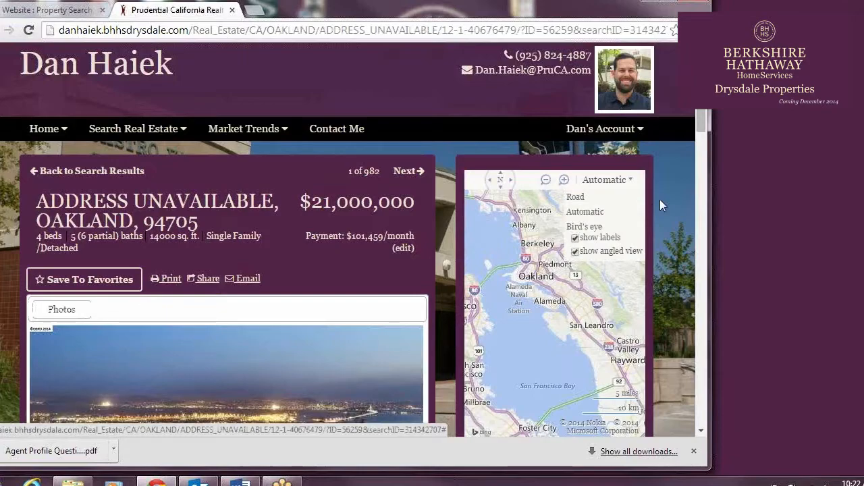
scroll(660, 199, "down", 5)
scroll(373, 216, "up", 3)
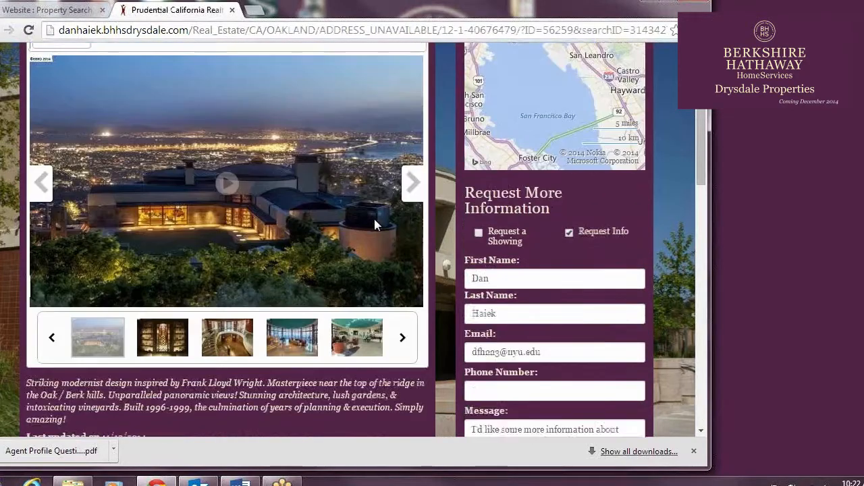
scroll(594, 315, "down", 2)
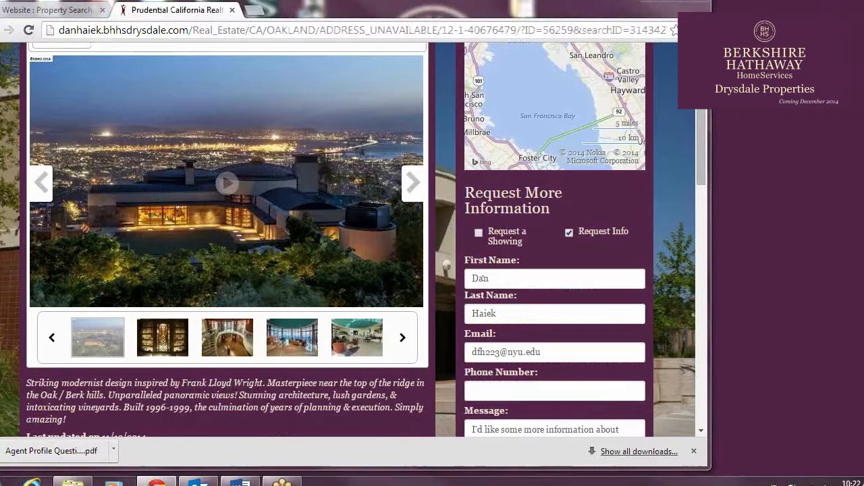
Back in the Property Search settings, keep virtual tours limited to the own company and stop hiding street addresses
left_click(61, 8)
scroll(296, 244, "down", 3)
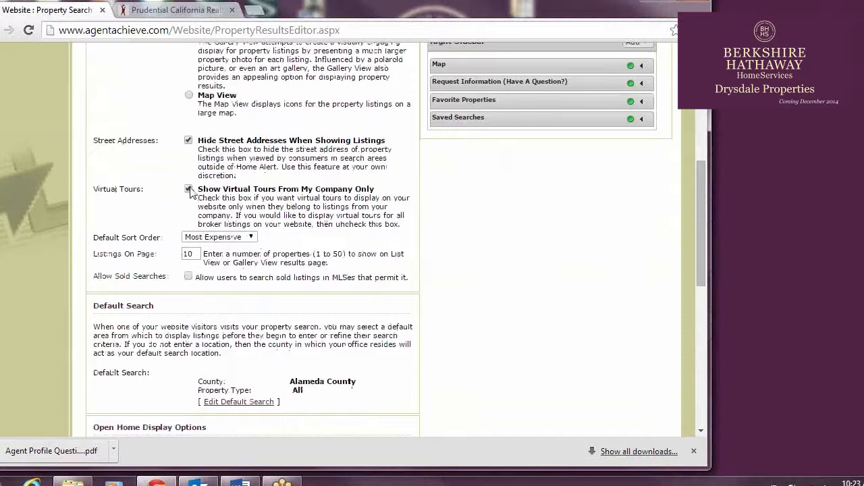
left_click(189, 190)
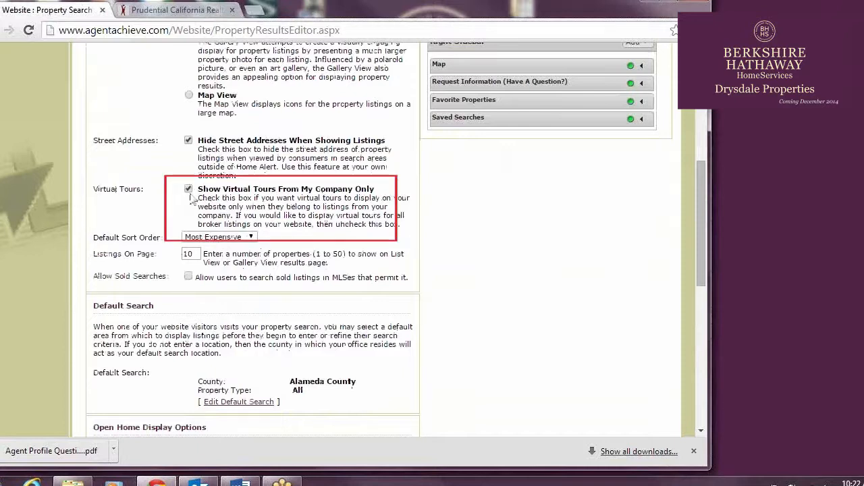
left_click(188, 190)
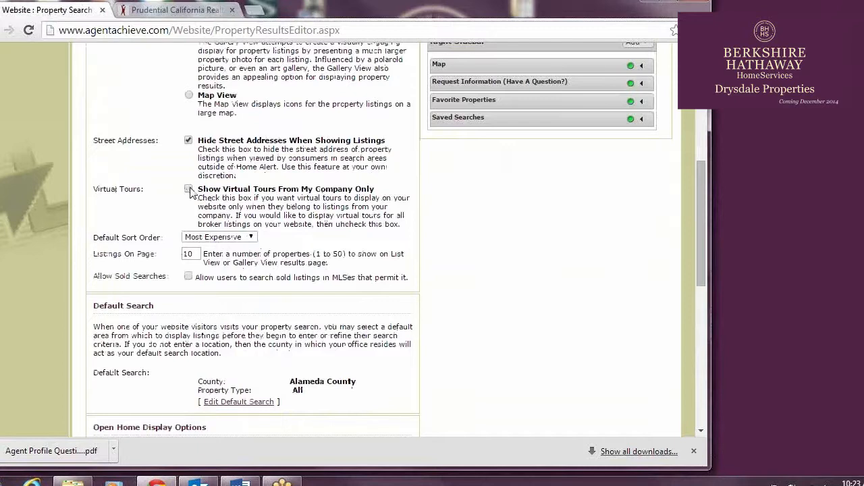
left_click(187, 141)
Set the default sort order to Most Expensive and the listings on page to 10, leaving sold searches disallowed
left_click(246, 237)
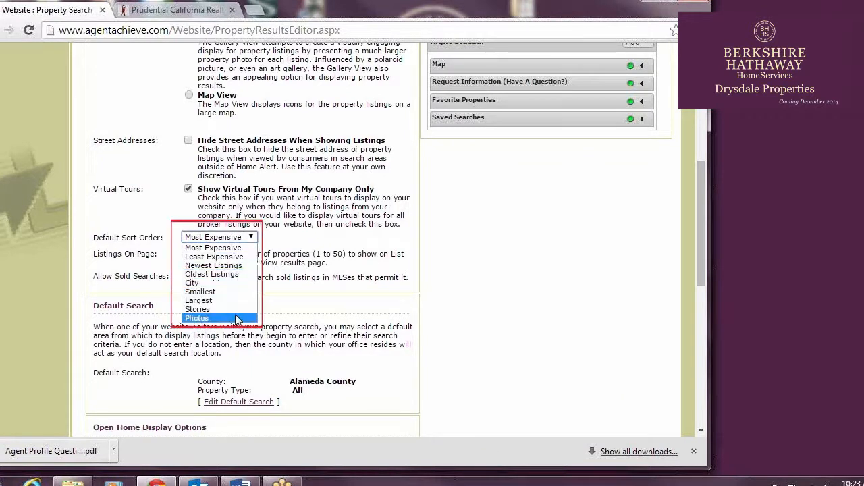
left_click(241, 248)
scroll(279, 230, "down", 1)
left_click(200, 187)
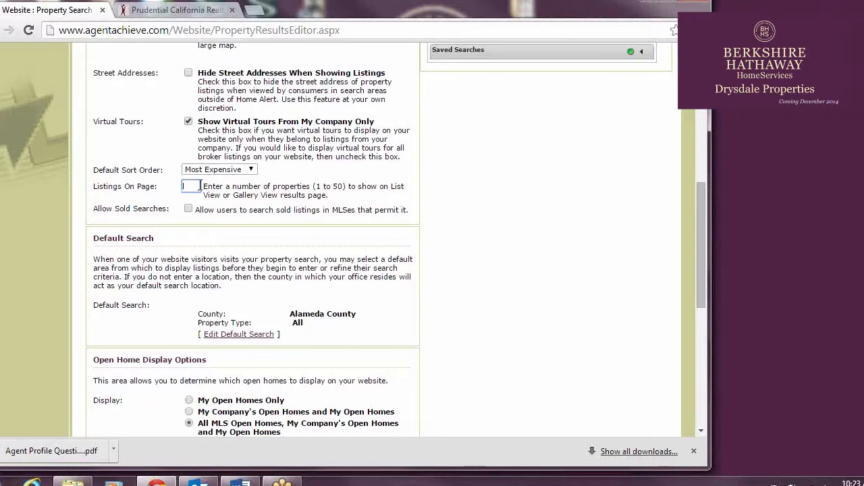
type("102")
key("Tab")
left_click(189, 210)
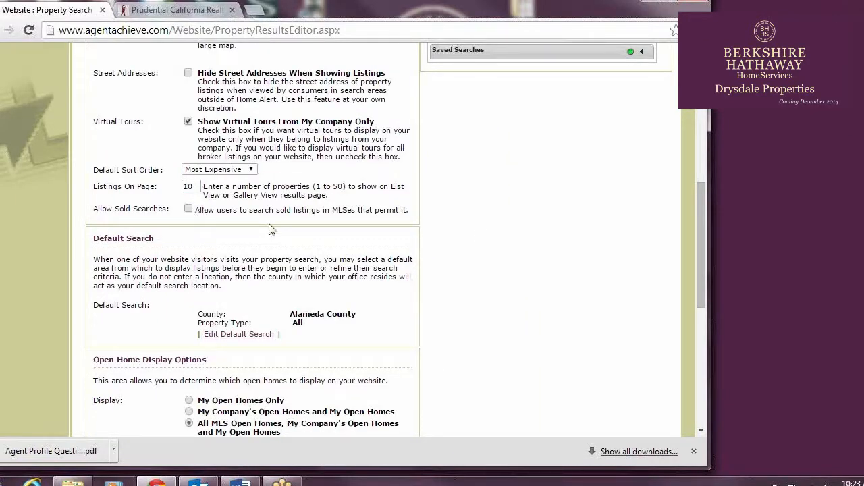
Add Contra Costa County to the default search alongside Alameda County and save it
scroll(269, 230, "down", 2)
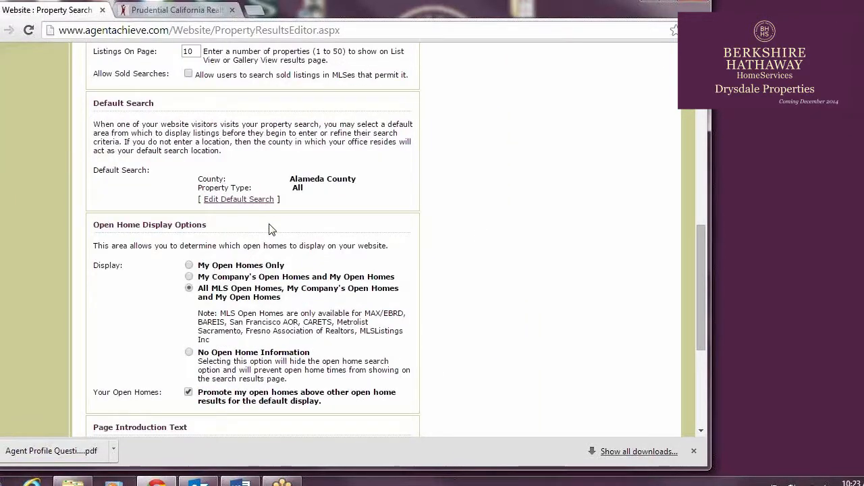
left_click(237, 201)
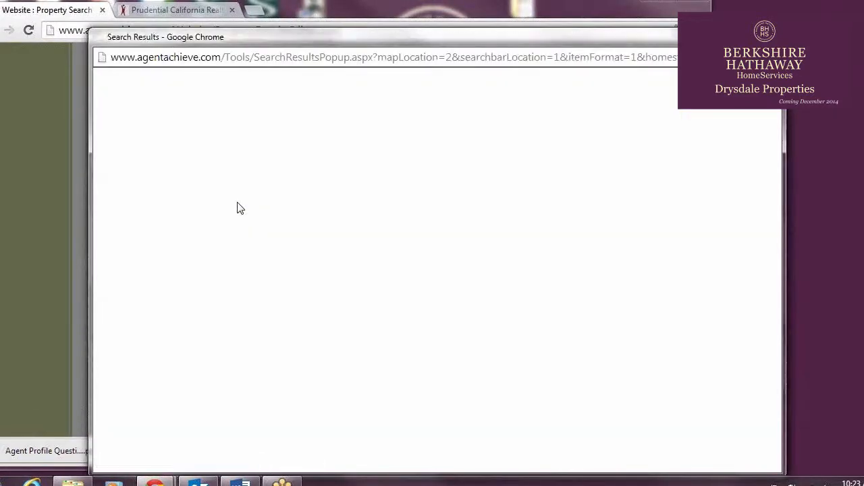
left_click(194, 142)
type("c")
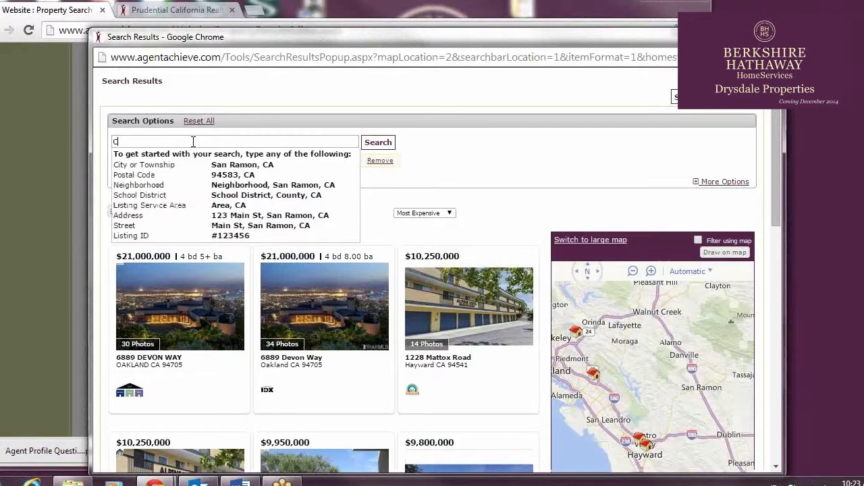
type("ONTRA COSTA")
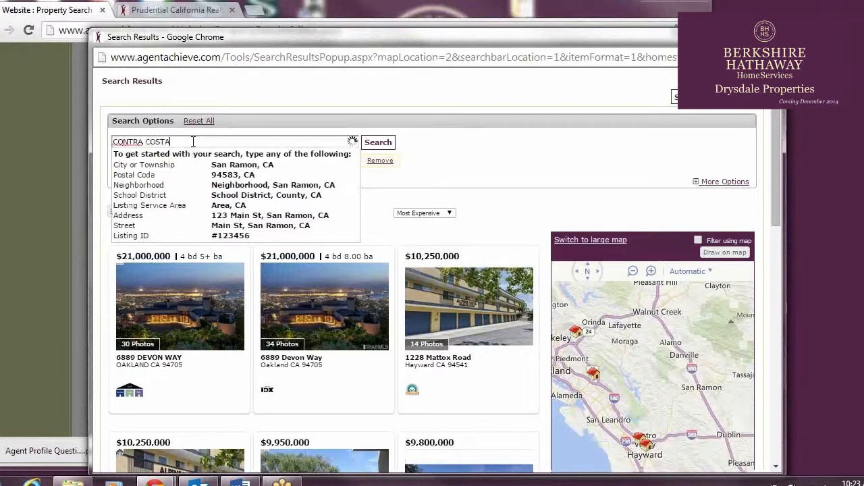
left_click(205, 159)
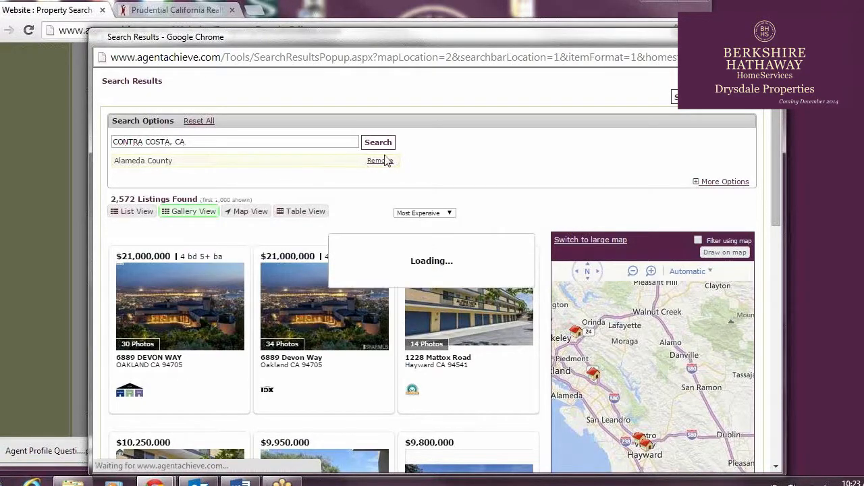
left_click_drag(483, 39, 369, 28)
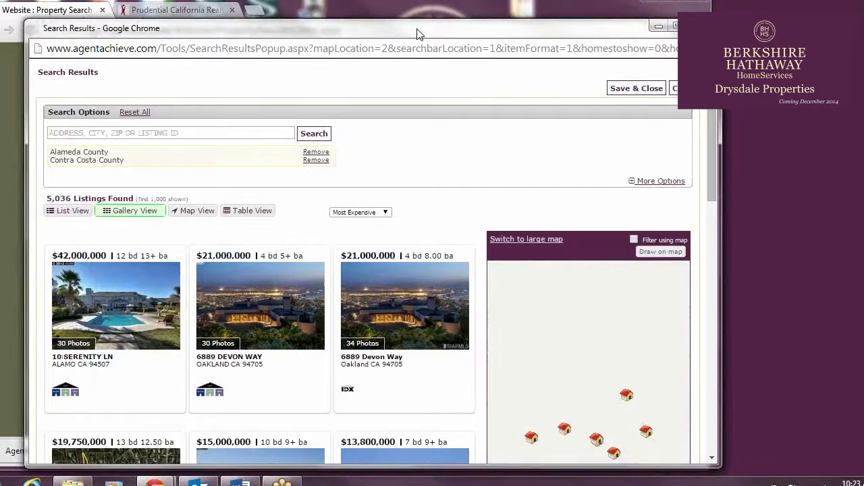
left_click(605, 86)
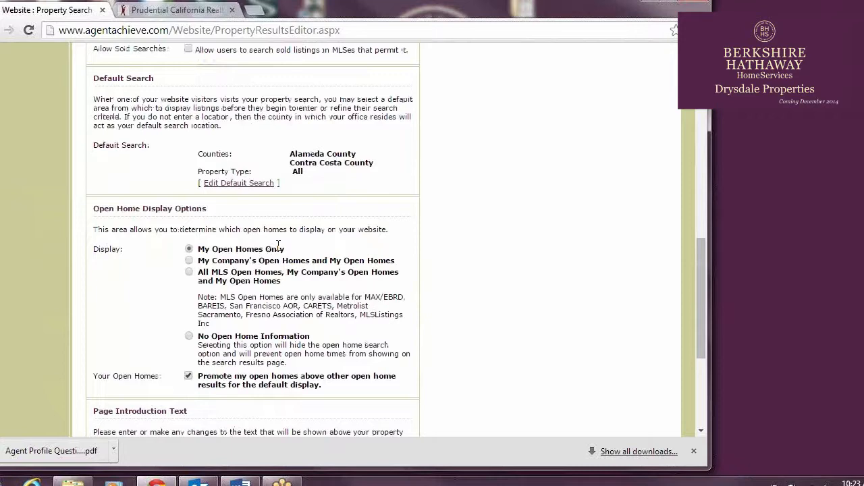
Set the open home display to All MLS Open Homes, My Company's Open Homes and My Open Homes
scroll(317, 263, "down", 1)
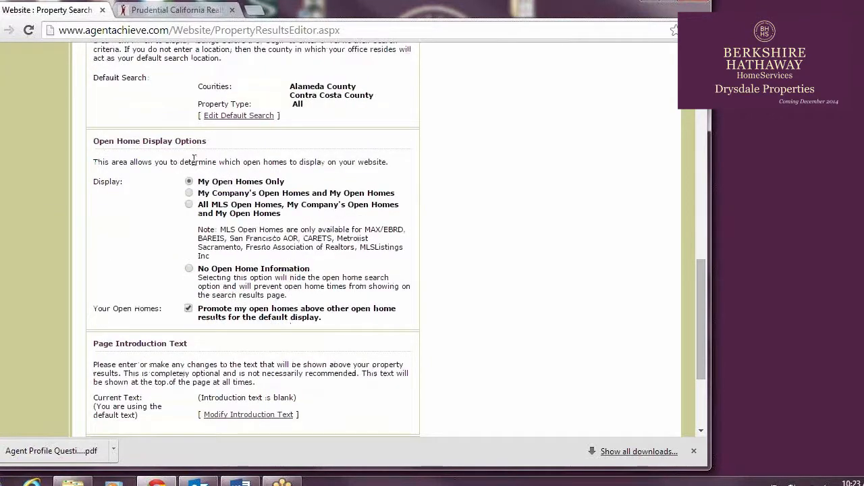
left_click(189, 205)
scroll(202, 206, "down", 1)
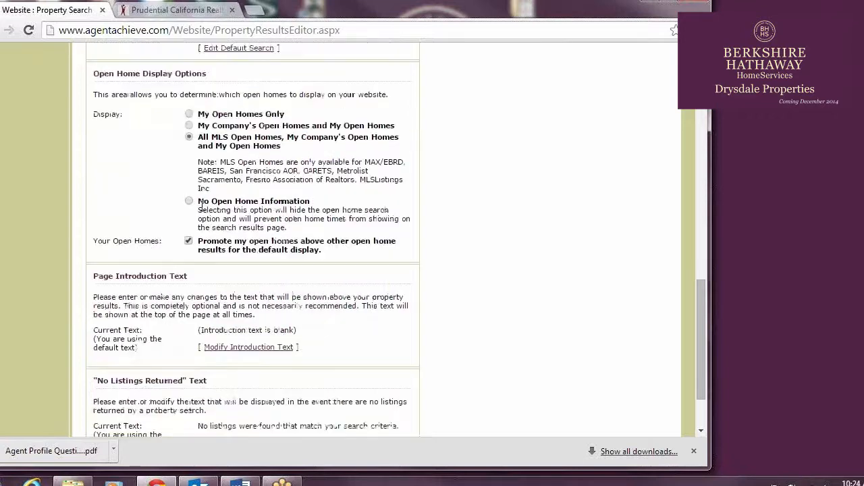
Open the introduction and "No Listings Returned" texts for editing, and enter a no-listings message beginning "No listings were"
scroll(202, 206, "down", 2)
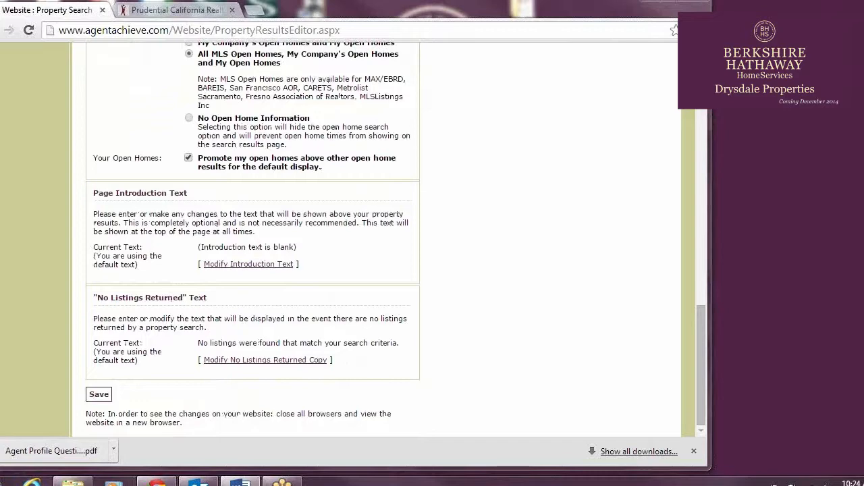
left_click(256, 265)
scroll(328, 238, "down", 2)
scroll(320, 196, "down", 1)
left_click(285, 349)
scroll(274, 205, "down", 3)
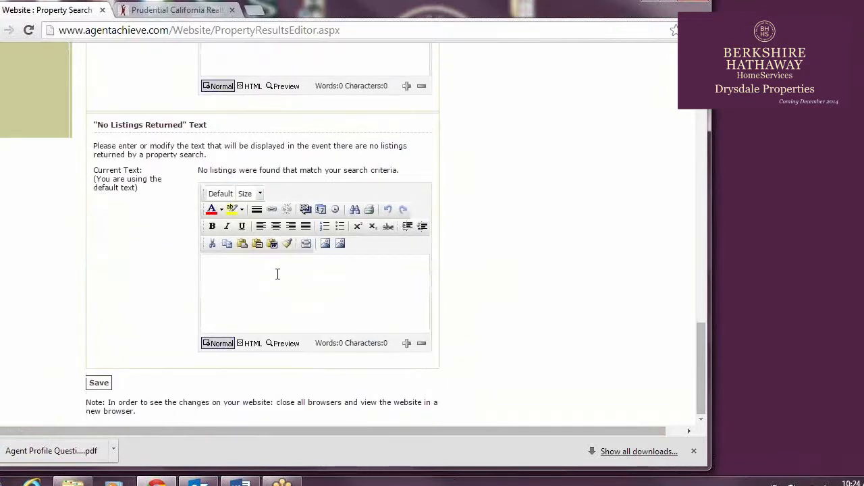
type("No Listings were fo")
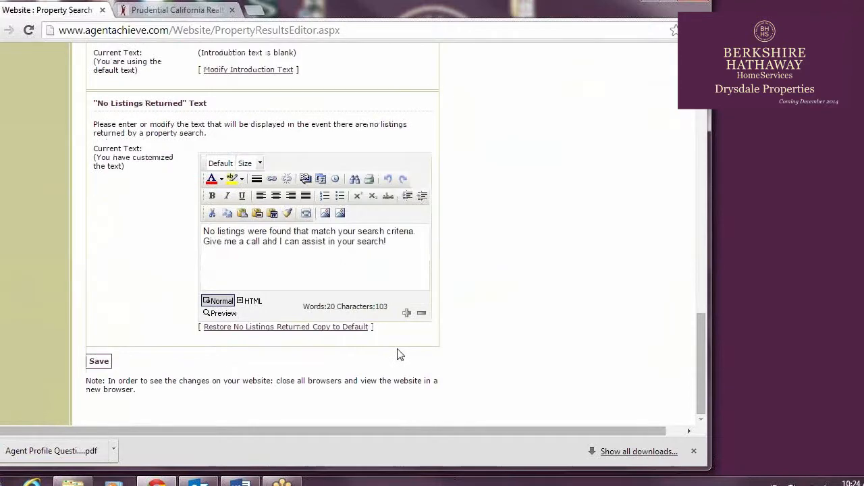
Review the Right Sidebar widgets in the settings and examine the results and sidebar on the live property search page
scroll(525, 360, "up", 10)
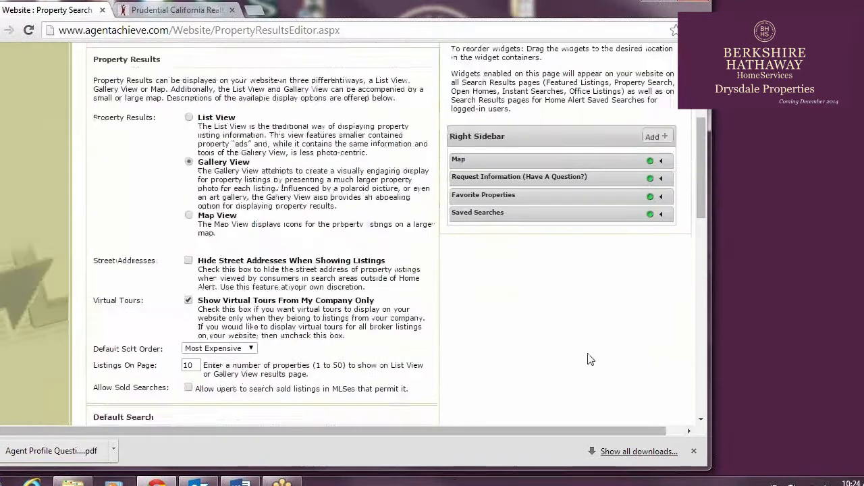
scroll(588, 359, "up", 1)
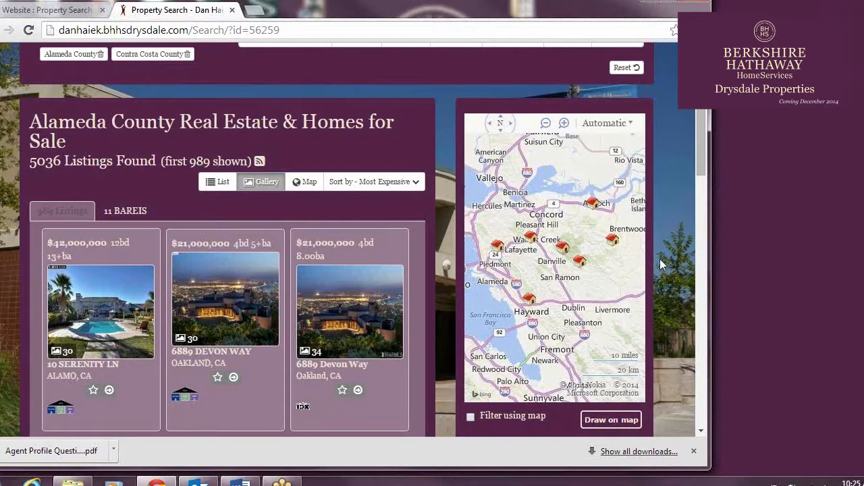
scroll(661, 258, "down", 5)
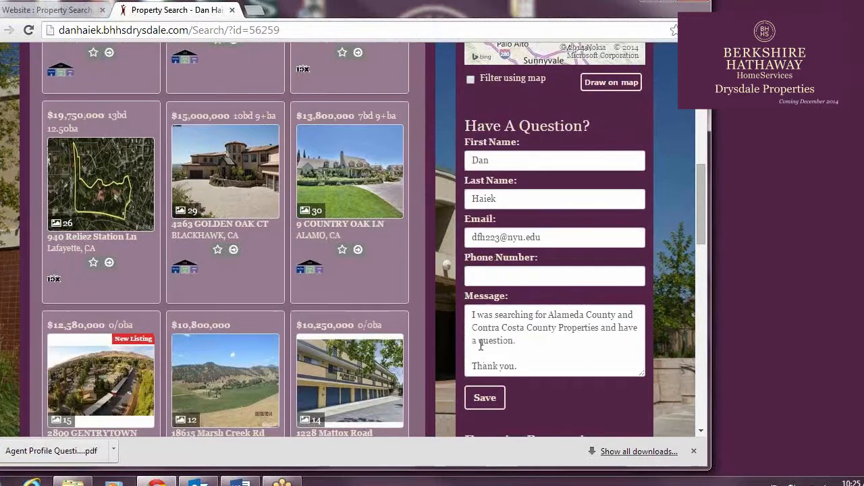
scroll(654, 233, "down", 6)
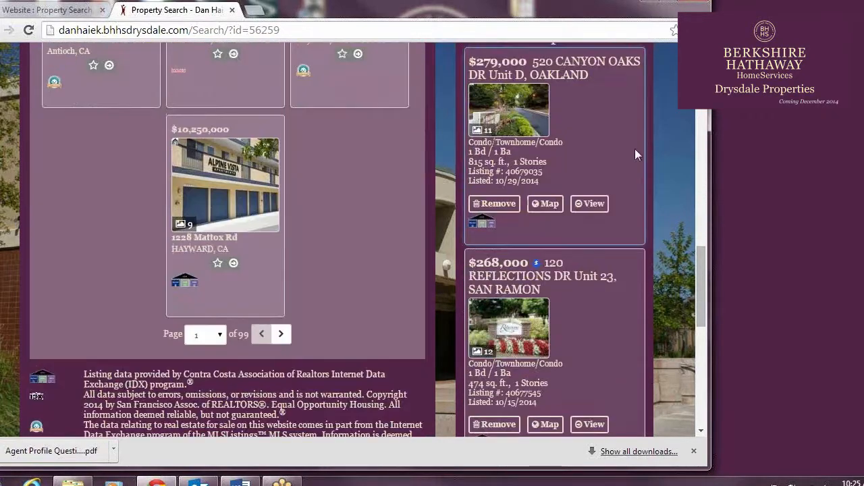
Examine the favorite properties and saved searches in the sidebar of the live property search page
scroll(636, 169, "up", 1)
scroll(638, 189, "down", 1)
scroll(636, 188, "down", 10)
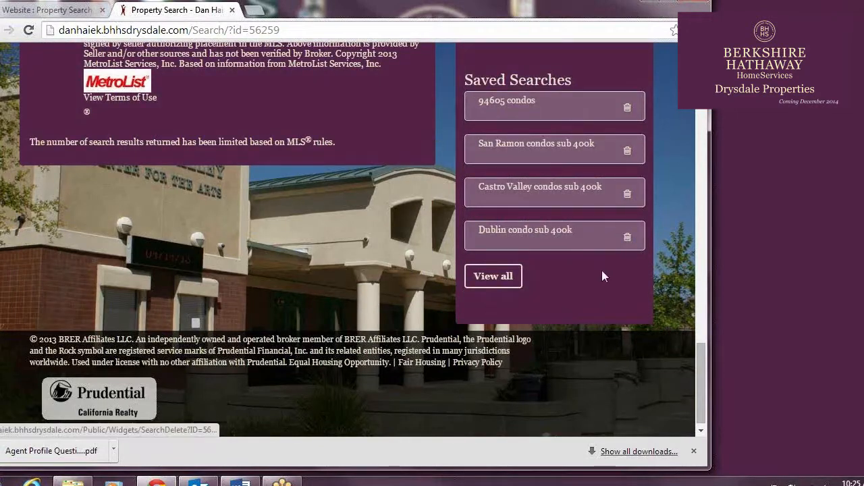
Add an Image Gallery widget to the Right Sidebar of the property search settings and move it directly below the Map widget
key("ctrl+shift+Tab")
left_click(655, 204)
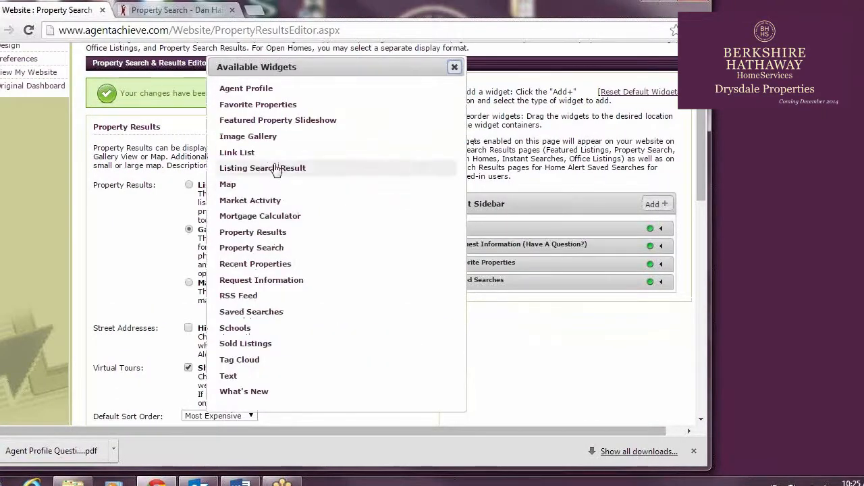
left_click(277, 137)
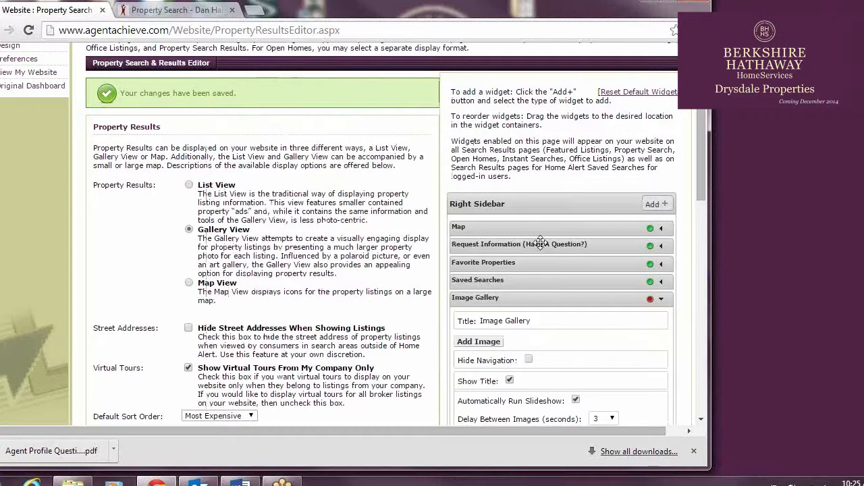
left_click(551, 302)
left_click_drag(528, 299, 534, 278)
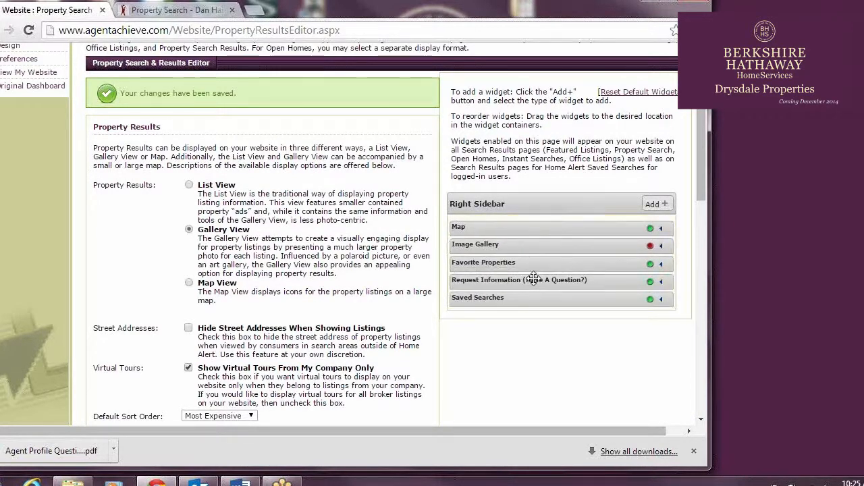
Delete the Image Gallery widget from the Right Sidebar
left_click(661, 247)
left_click(668, 388)
left_click(413, 115)
Set Lead Registration on the website dashboard to allow 5 properties to be viewed before registration is required, and save it
scroll(602, 272, "up", 2)
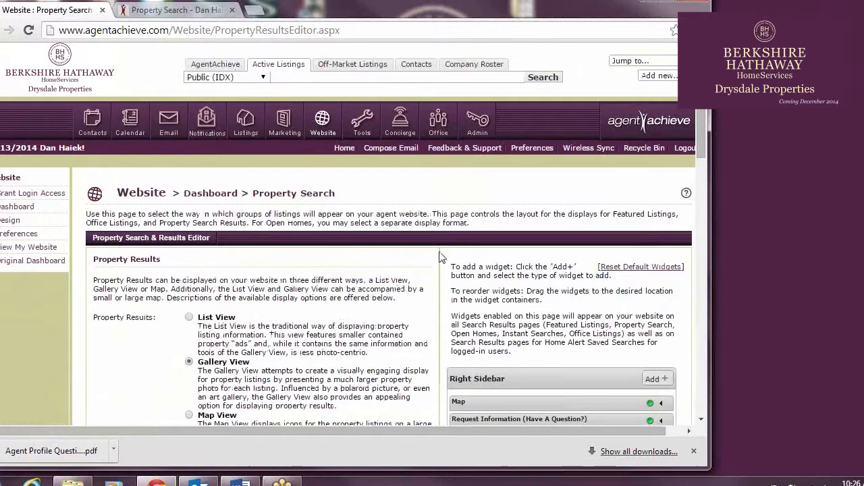
left_click(17, 207)
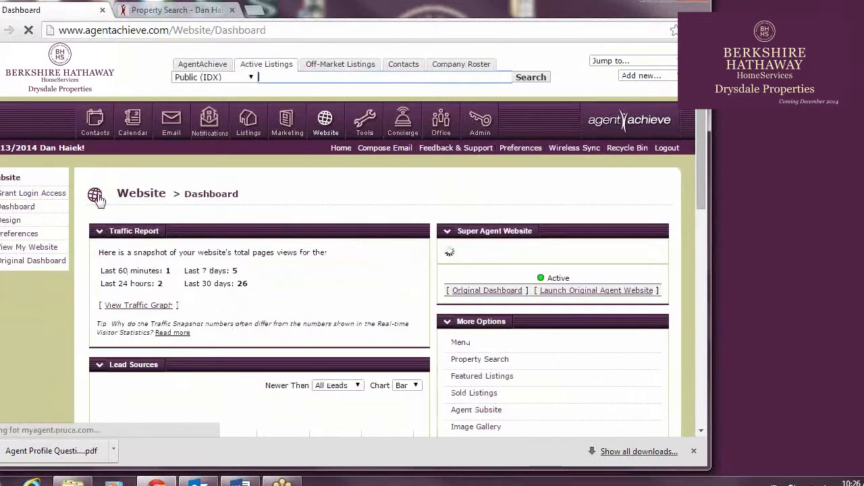
scroll(382, 224, "down", 3)
scroll(381, 225, "down", 4)
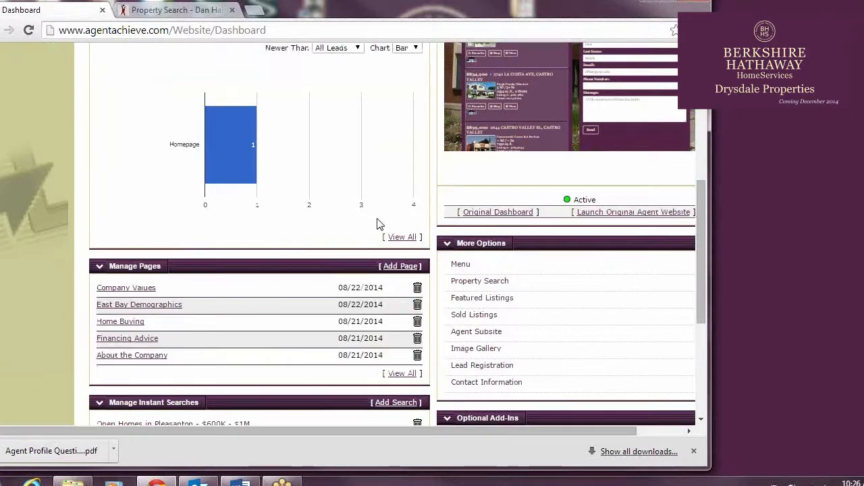
left_click(490, 231)
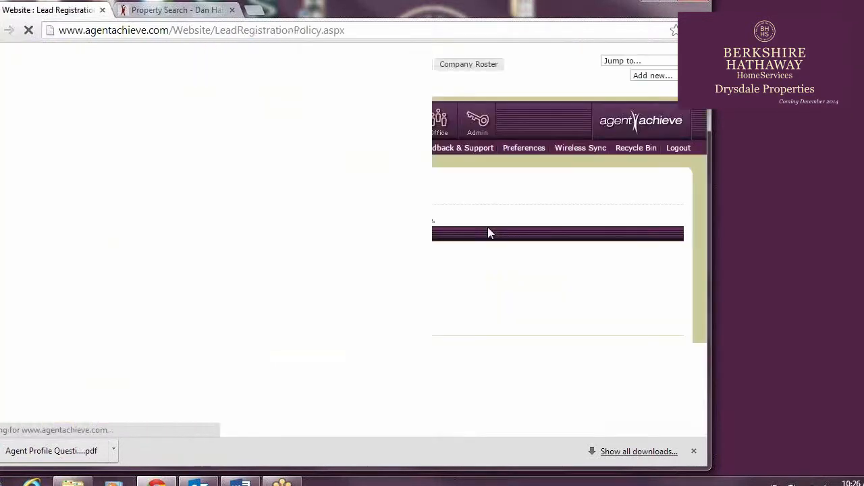
left_click(174, 299)
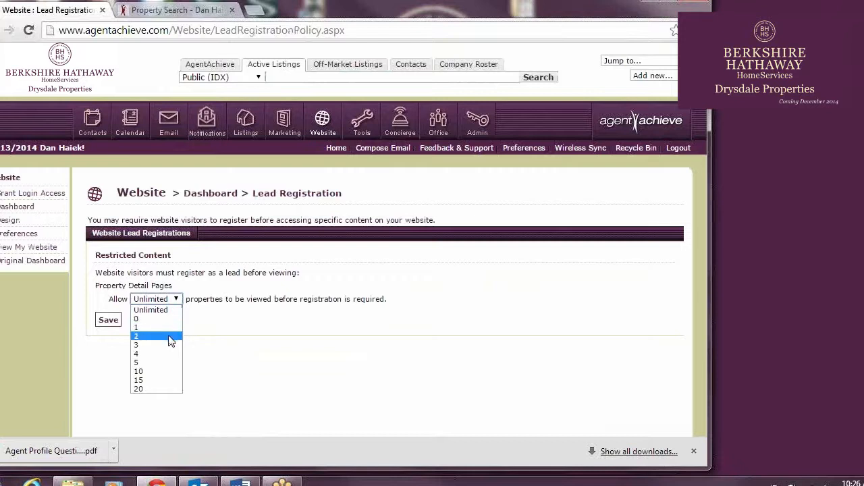
left_click(172, 363)
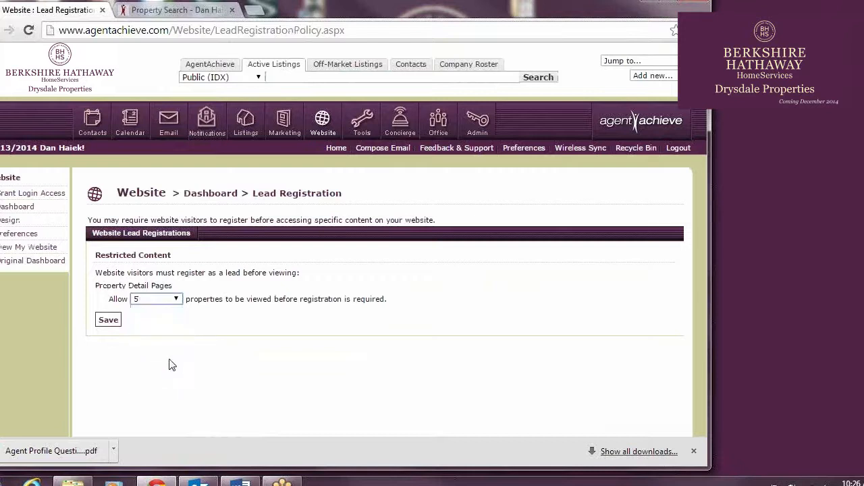
left_click(111, 323)
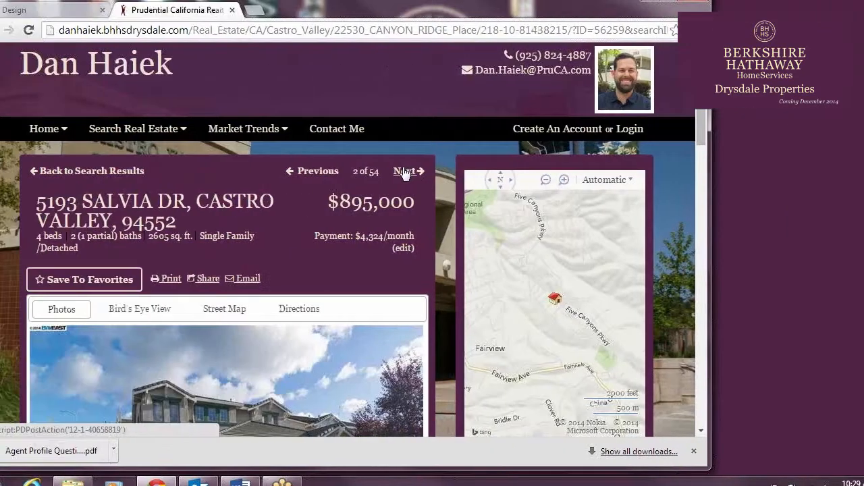
Page forward through several property detail pages on the live site as a visitor who is not logged in
left_click(404, 171)
left_click(404, 172)
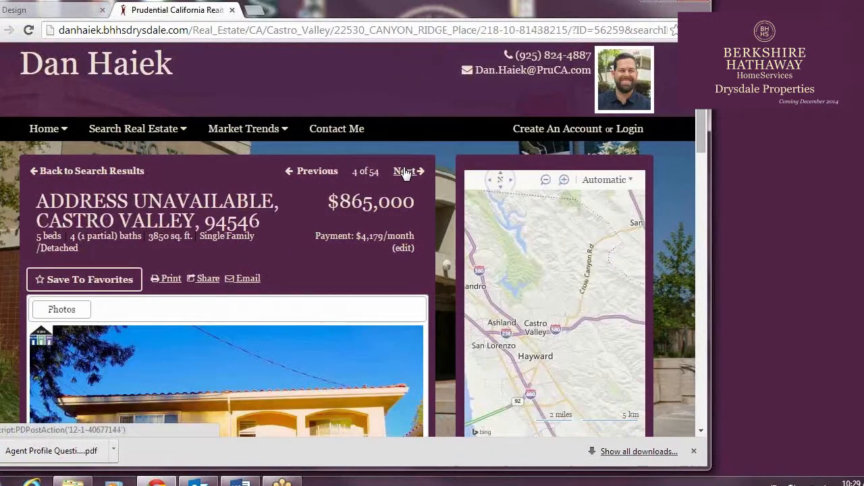
left_click(405, 173)
left_click(405, 172)
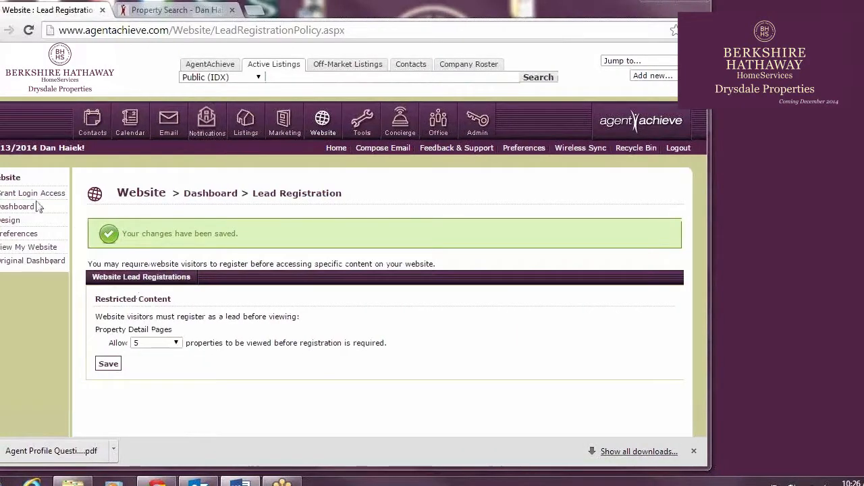
In the website design's widgets, save the Homepage Area 1 listing search result with source Listings in Castro Valley and display Random
left_click(12, 221)
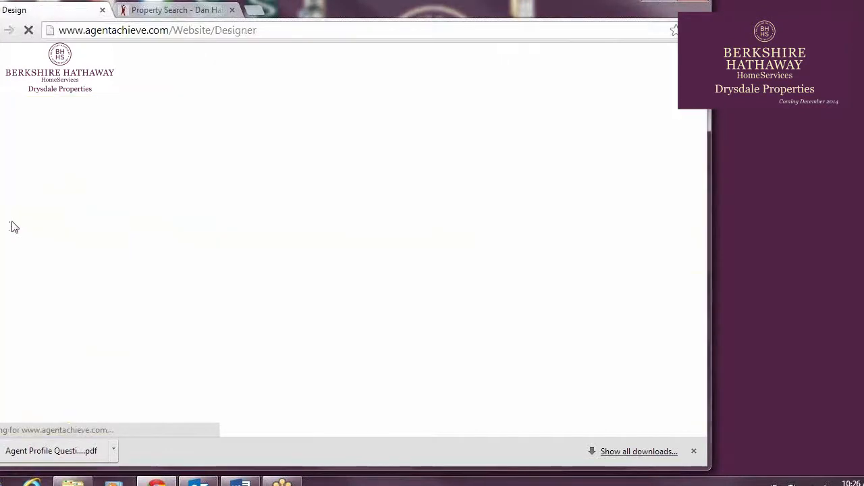
left_click(357, 232)
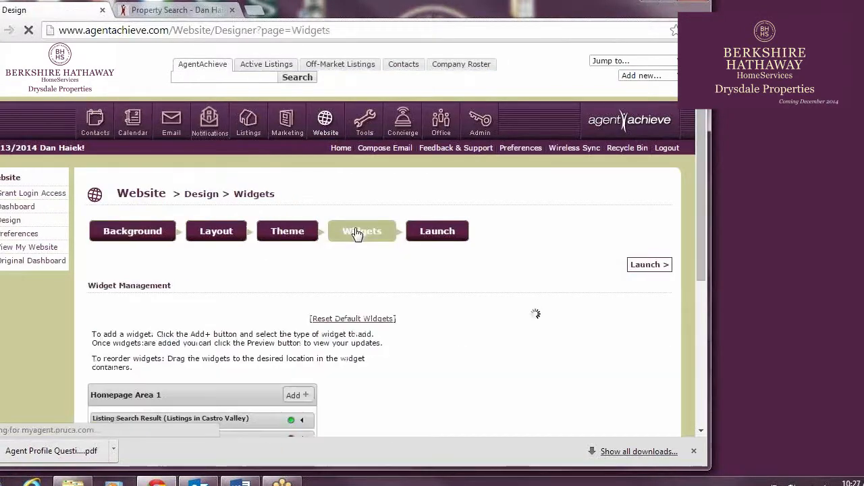
scroll(358, 211, "down", 2)
scroll(358, 210, "down", 1)
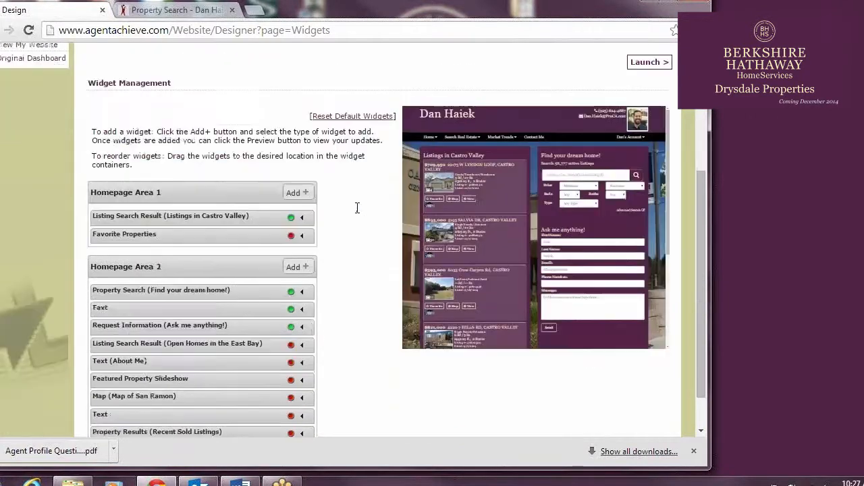
left_click(302, 218)
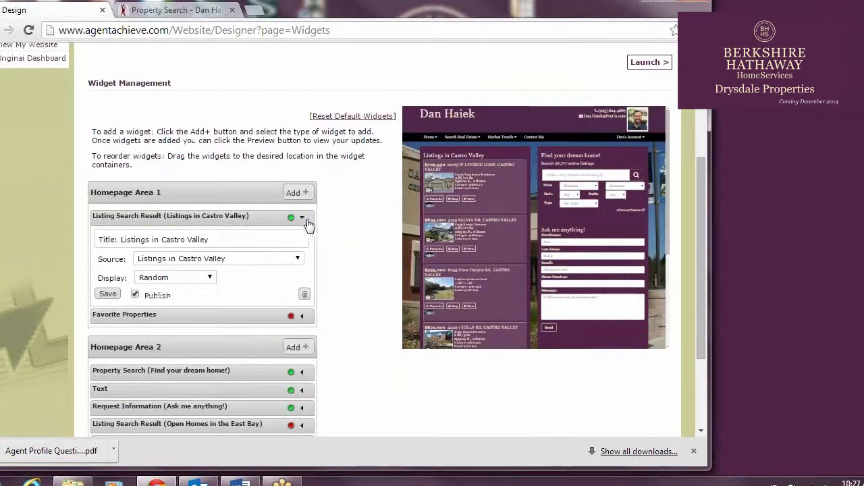
left_click(276, 260)
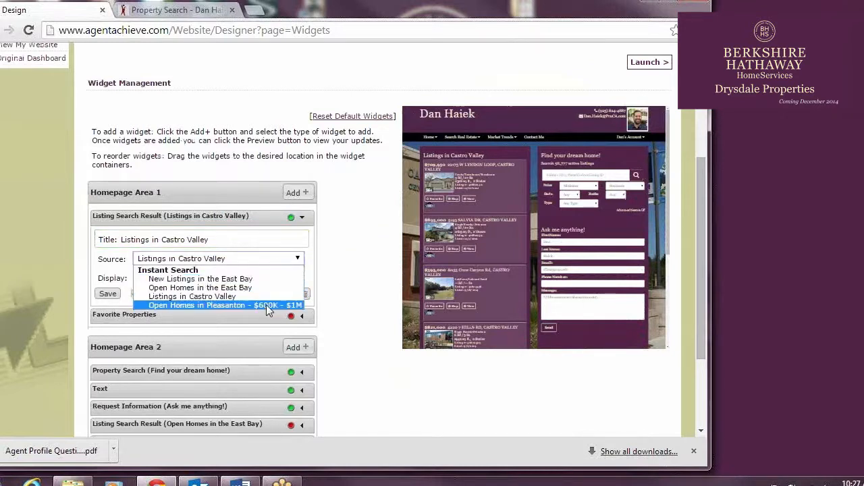
left_click(202, 297)
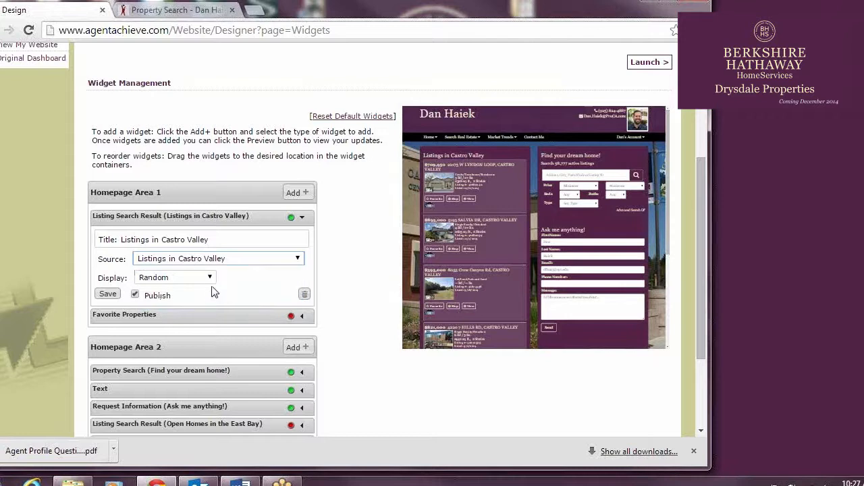
left_click(211, 282)
left_click(202, 289)
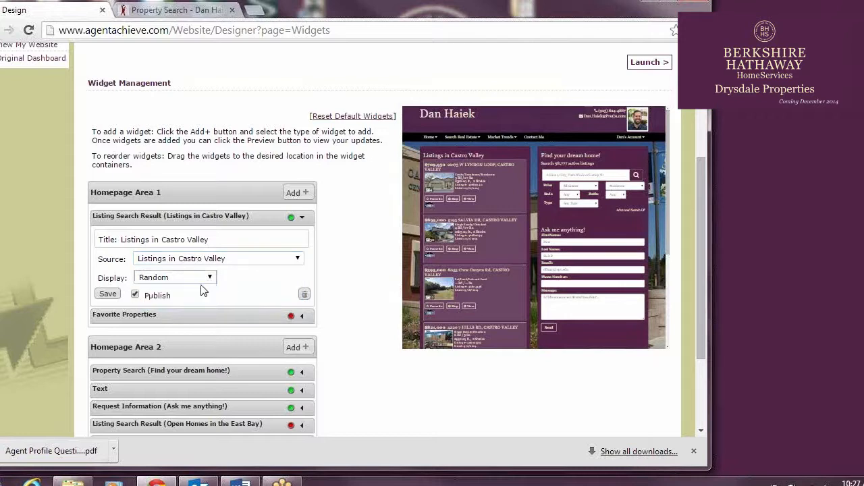
left_click(108, 293)
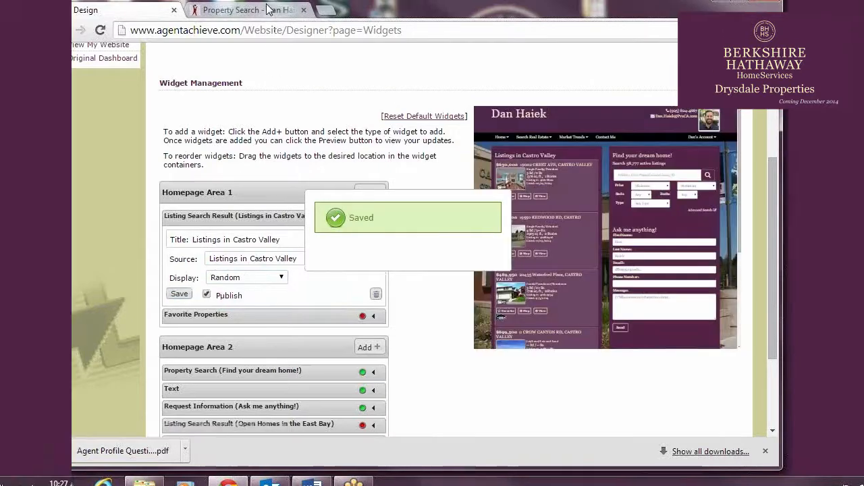
Review the Listings in Castro Valley widget on the live homepage
left_click(201, 10)
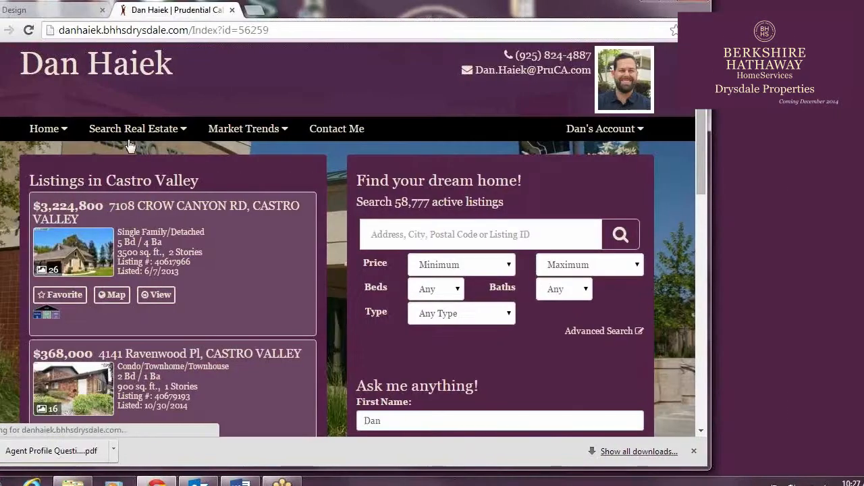
scroll(202, 202, "down", 2)
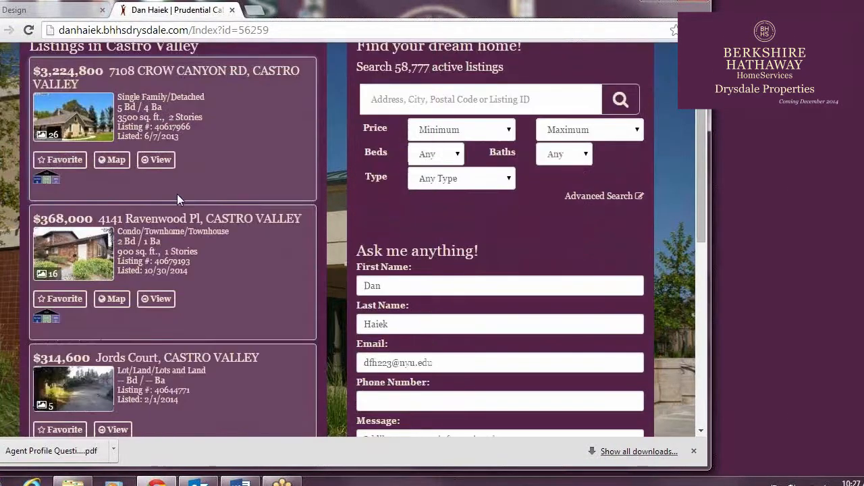
scroll(173, 194, "down", 4)
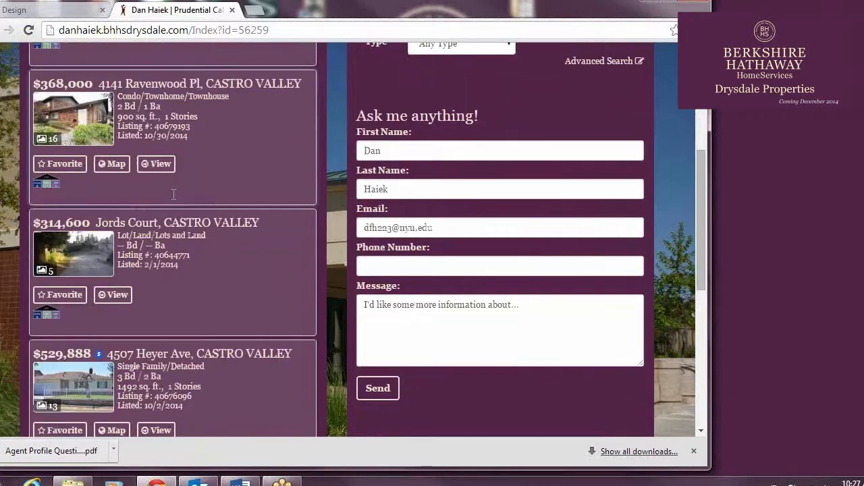
scroll(174, 194, "down", 4)
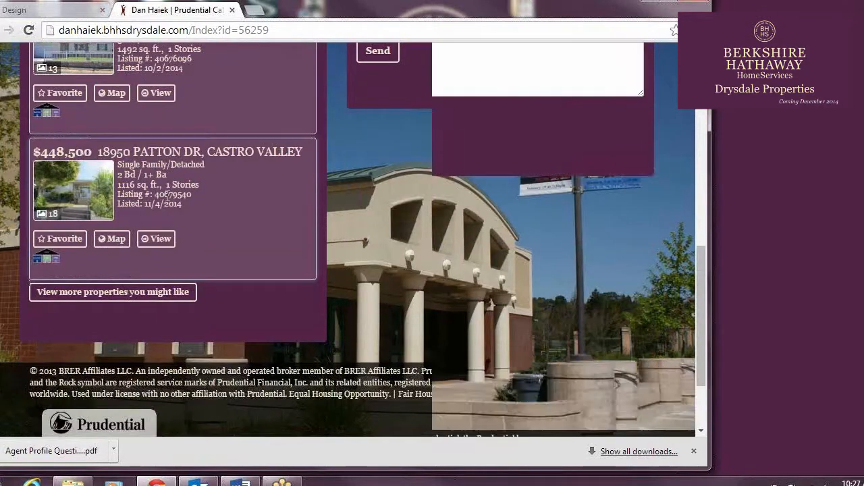
scroll(167, 196, "up", 10)
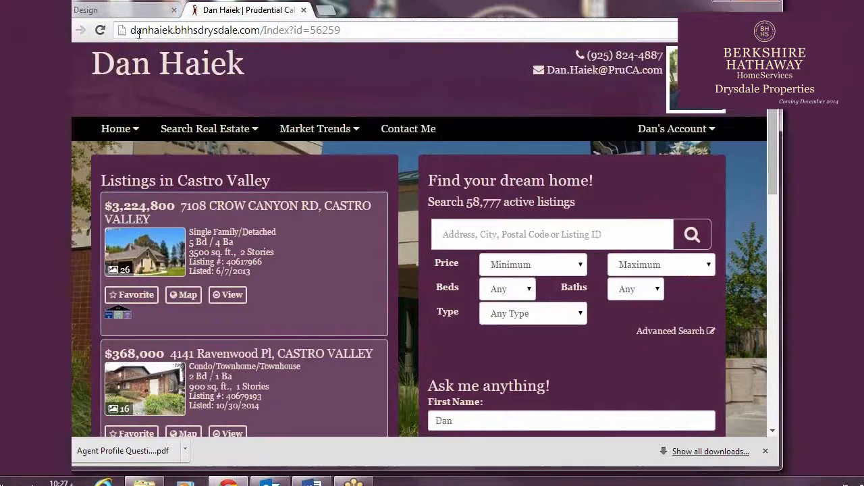
Add a Featured Property Slideshow widget to Homepage Area 1 in the website design
left_click(121, 11)
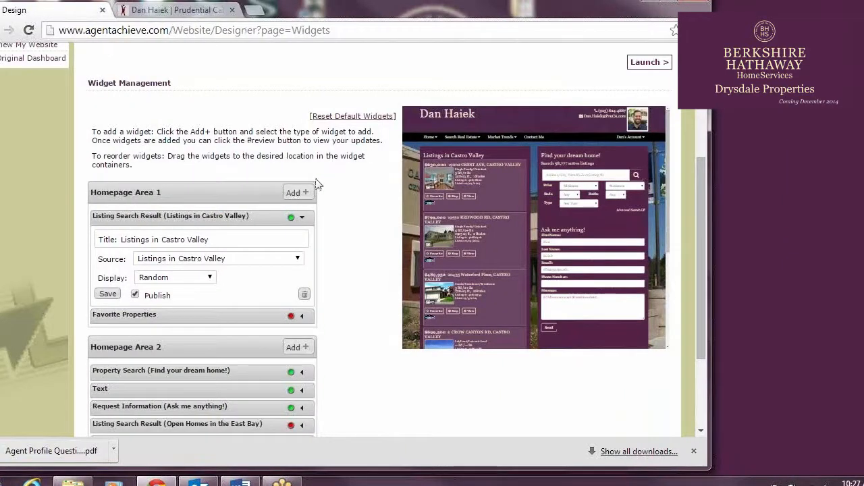
left_click(302, 217)
left_click(304, 193)
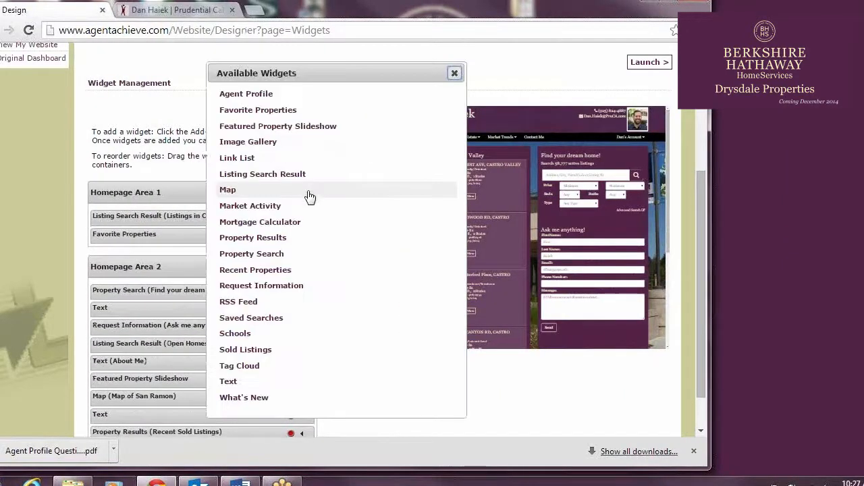
left_click(293, 127)
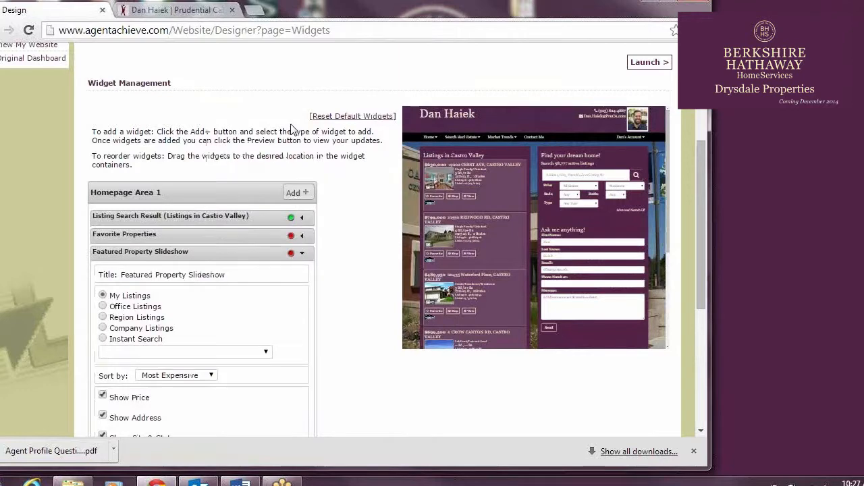
scroll(372, 257, "down", 1)
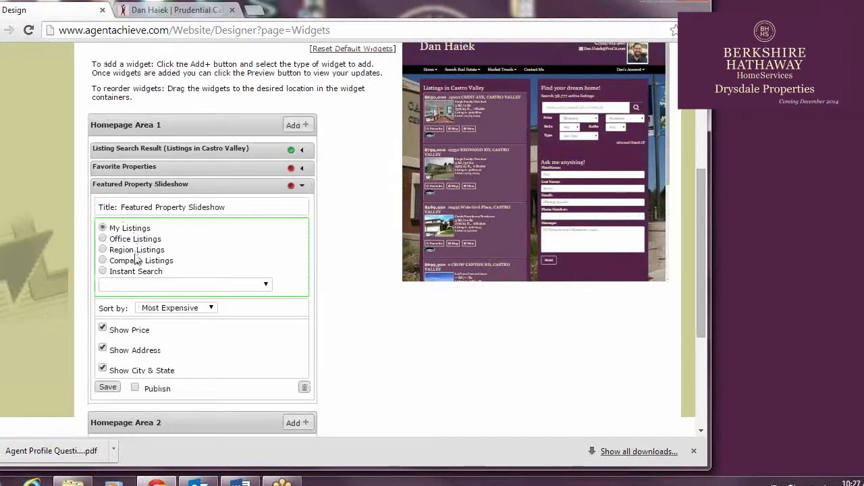
Set the slideshow to the instant search New Listings in the East Bay, title it "New Listings in the East Bay", publish and save it
left_click(103, 272)
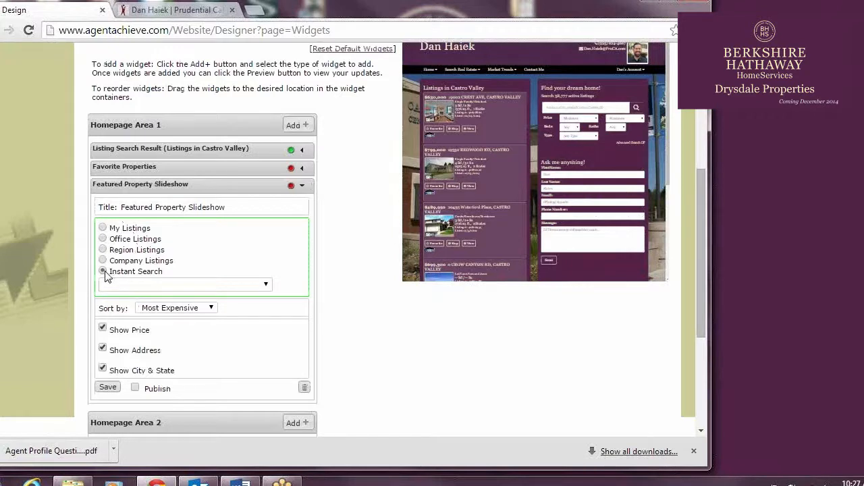
left_click(266, 286)
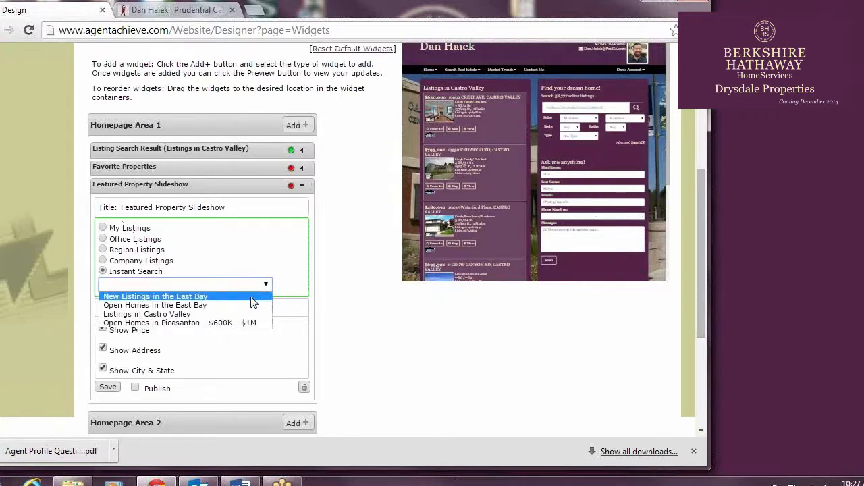
left_click(251, 301)
left_click_drag(247, 209, 3, 159)
type("New Listings in the East Bay")
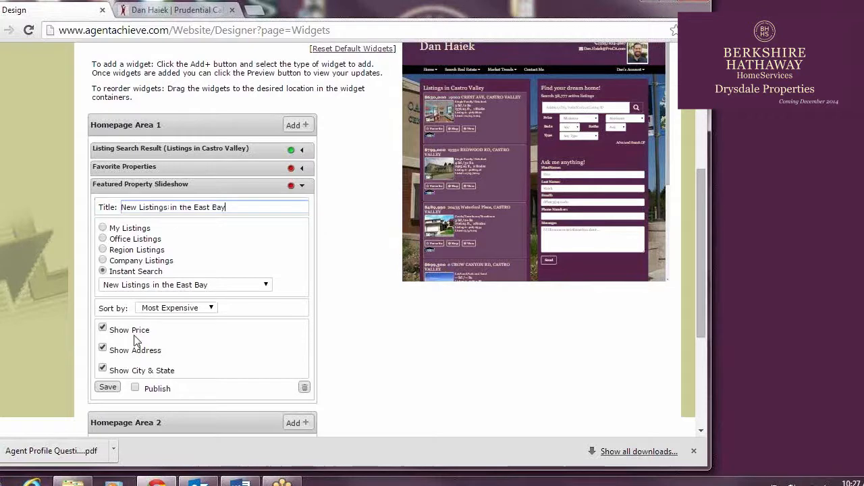
left_click(135, 388)
left_click(108, 387)
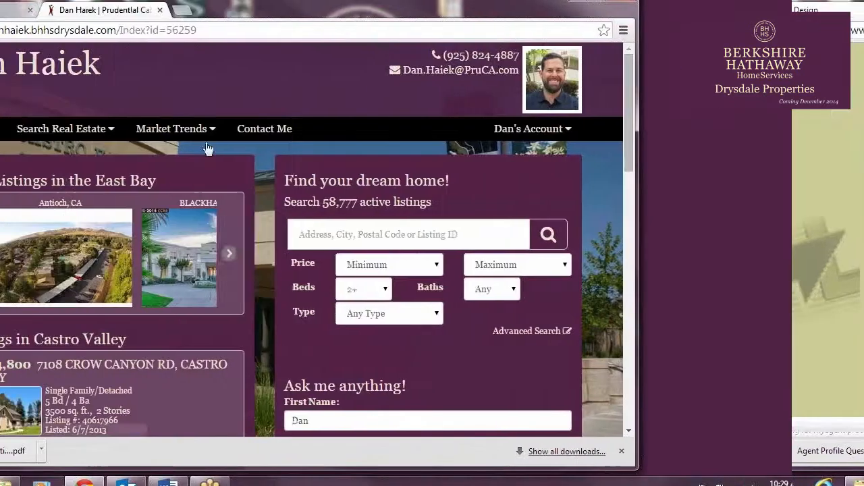
In the live homepage's property search, set the location to CASTRO VALLEY, CA, beds to 3+ and the maximum price to $1,000,000
left_click(558, 237)
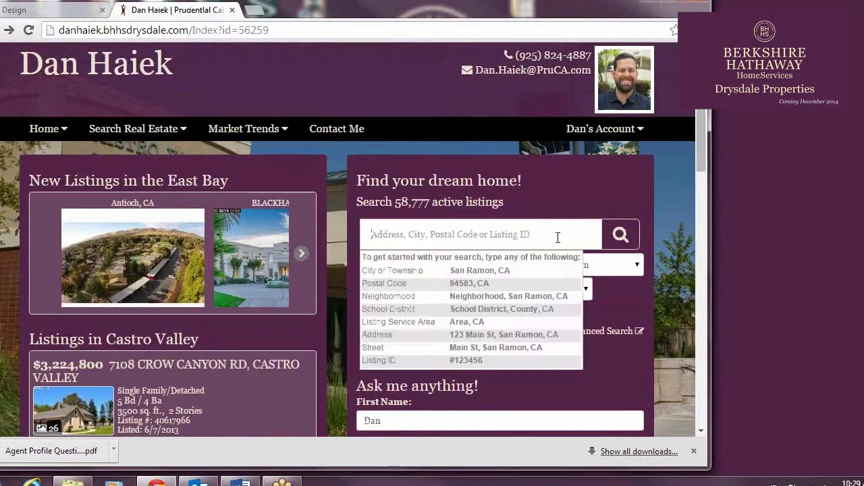
type("castro valley")
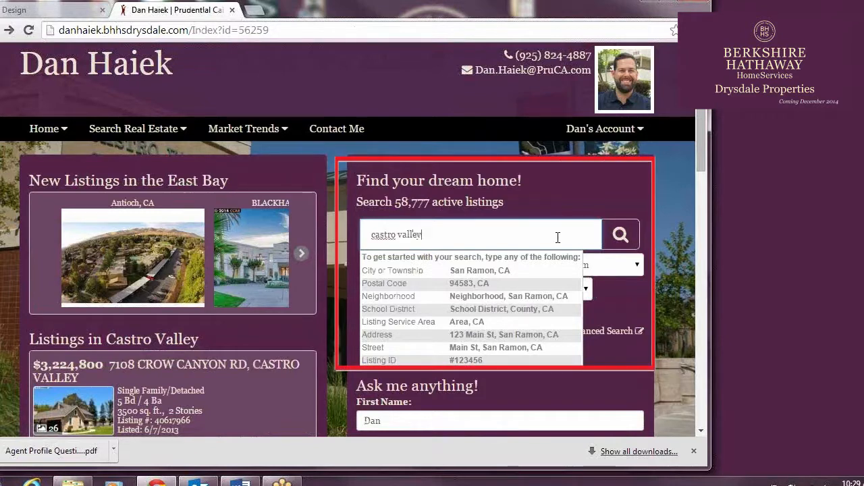
left_click(459, 272)
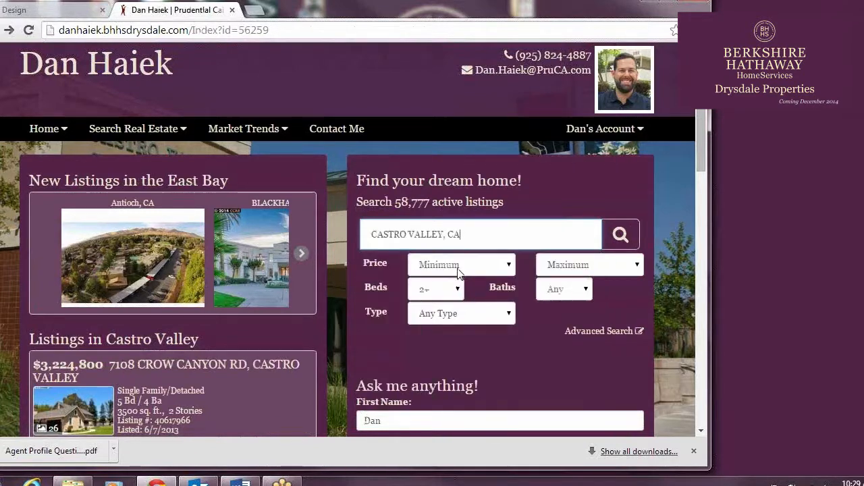
left_click(454, 289)
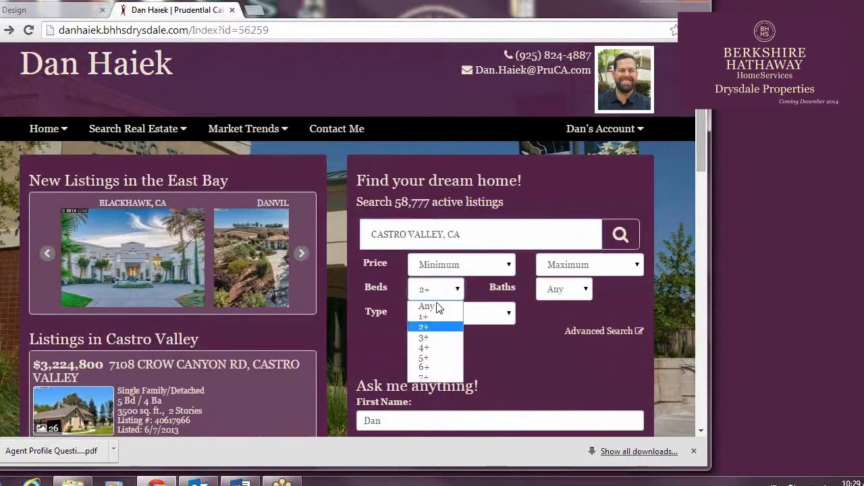
left_click(436, 338)
scroll(608, 236, "down", 5)
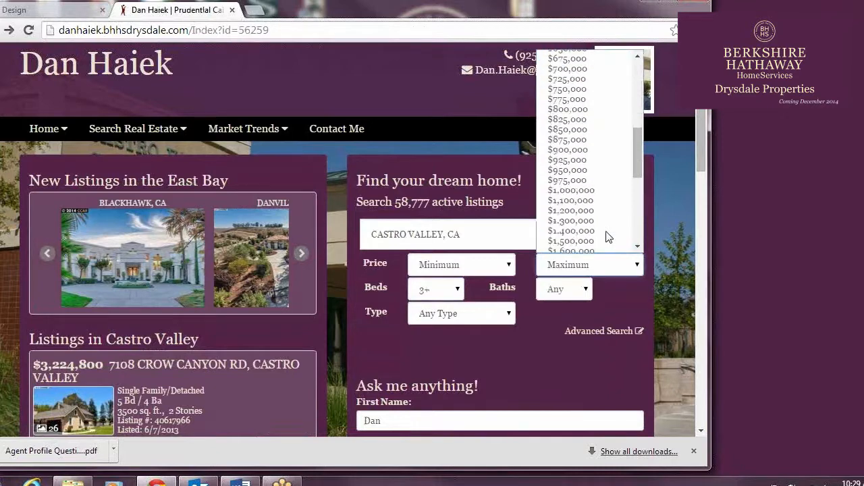
left_click(587, 191)
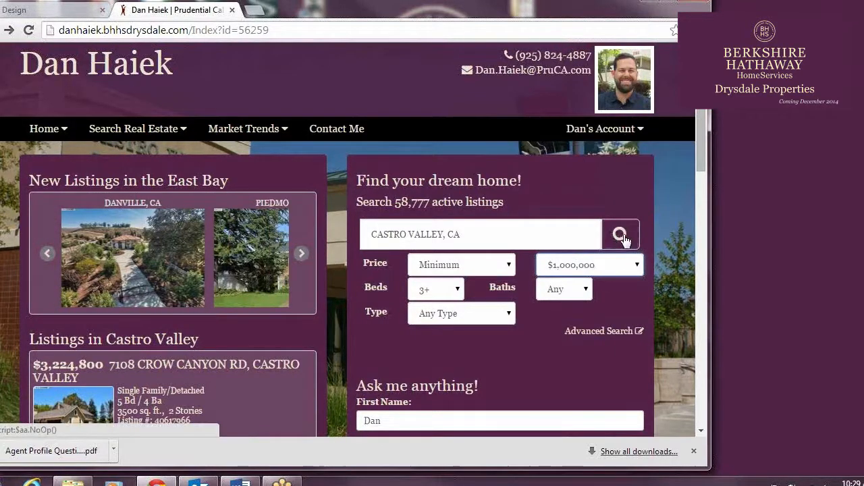
Run the property search and look through the Castro Valley listings in the results gallery
left_click(621, 234)
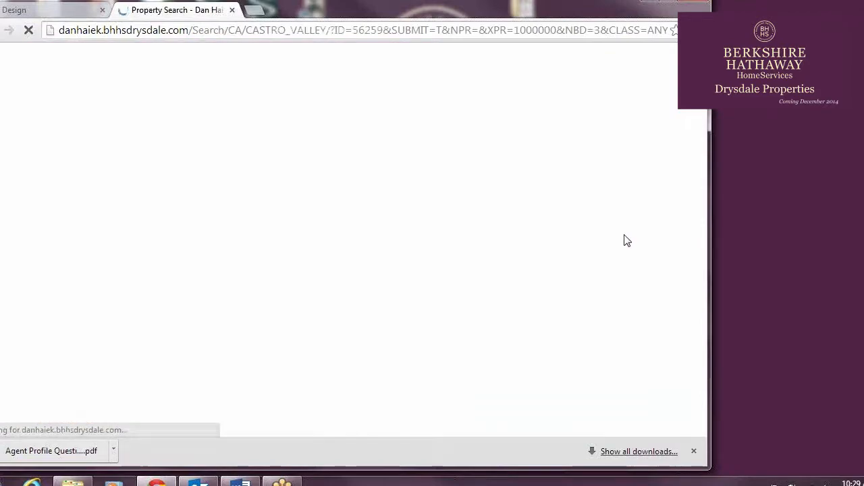
scroll(96, 192, "down", 3)
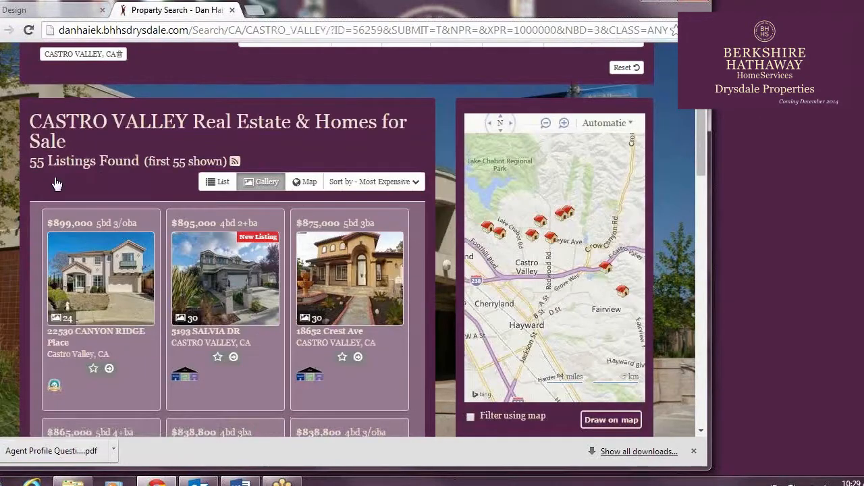
scroll(40, 233, "down", 4)
scroll(39, 232, "up", 6)
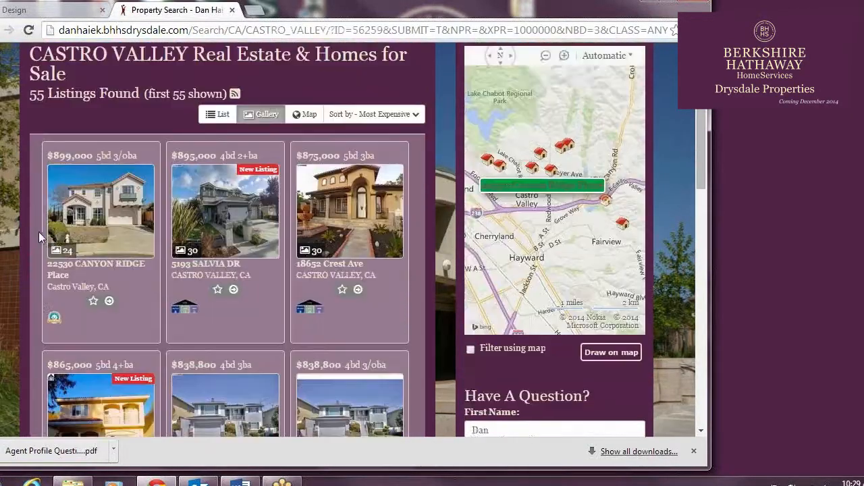